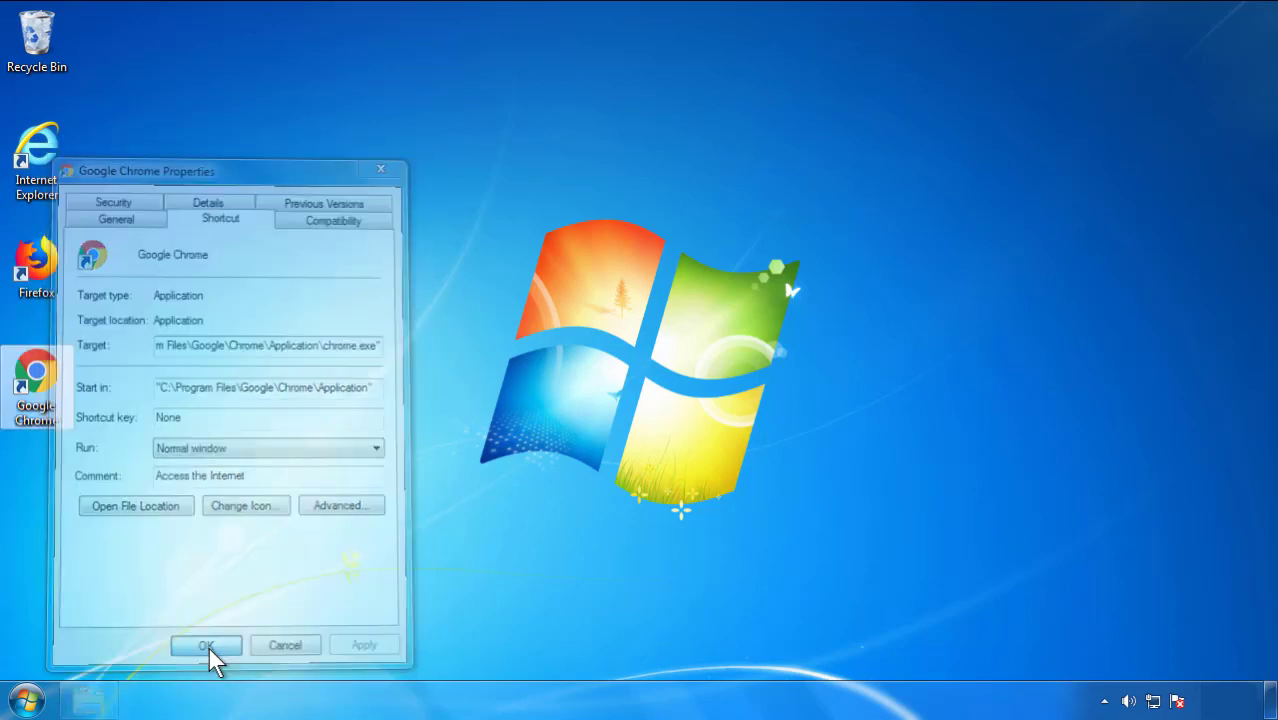
Close the Chrome shortcut's Properties dialog and bring up the Start menu.
{"action": "left_click", "coordinate": [27, 700]}
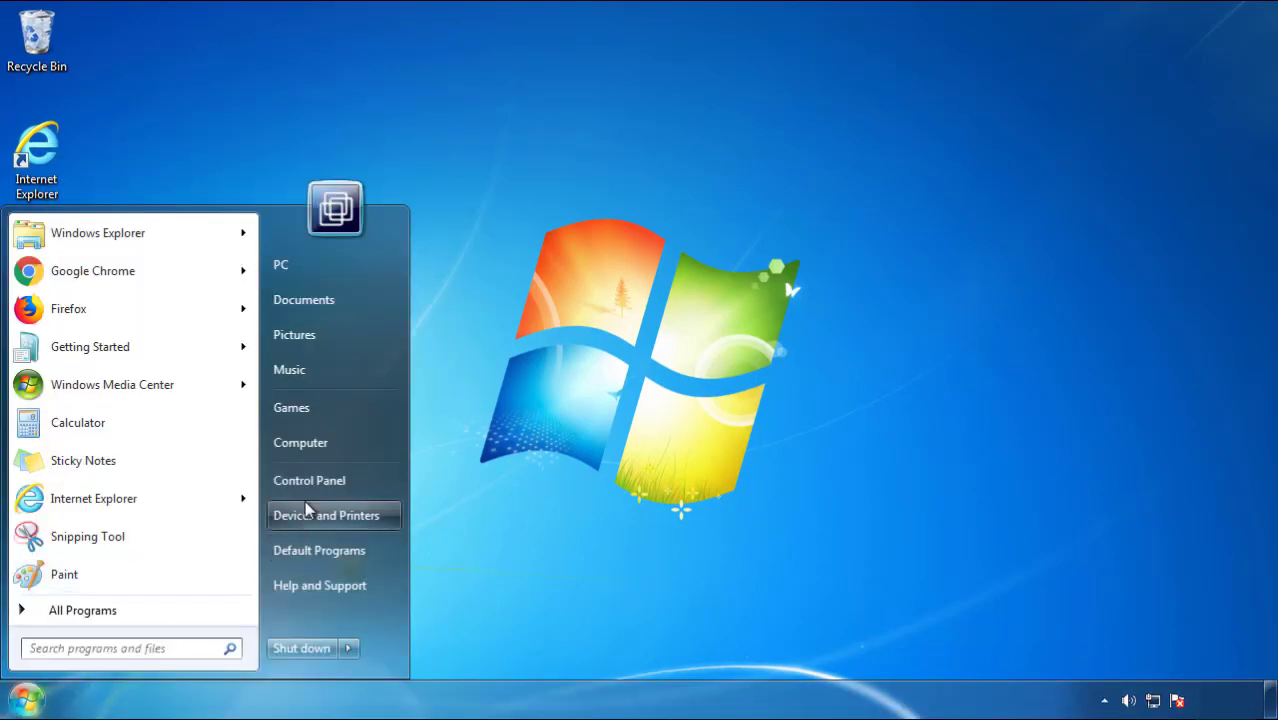
Show Control Panel's installed programs list sorted with the newest installs first.
{"action": "left_click", "coordinate": [320, 478]}
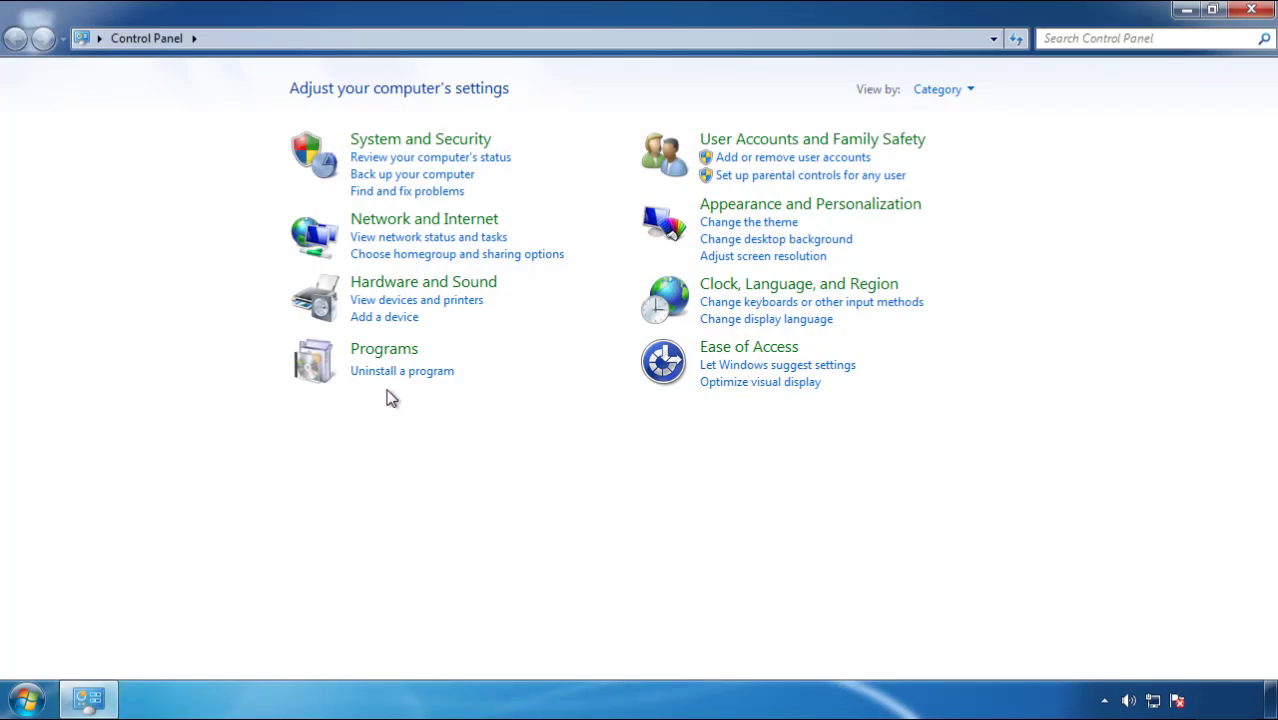
{"action": "left_click", "coordinate": [400, 372]}
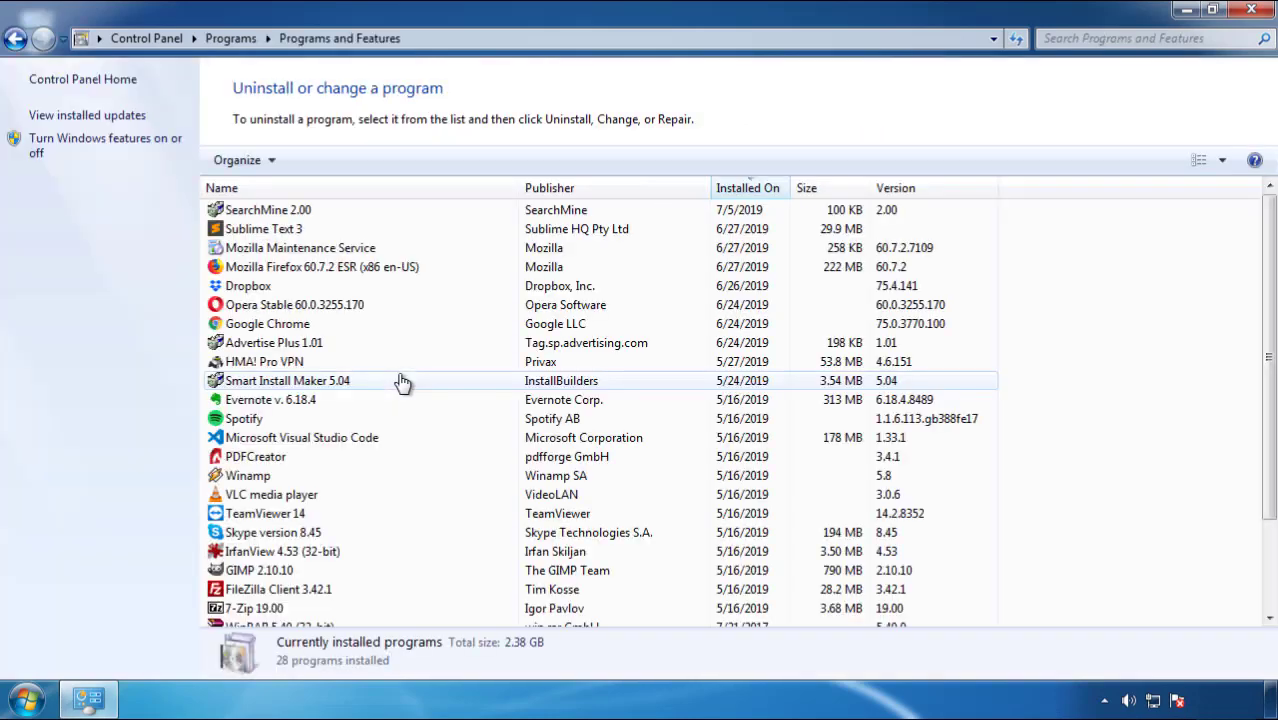
{"action": "left_click", "coordinate": [749, 190]}
{"action": "left_click", "coordinate": [743, 195]}
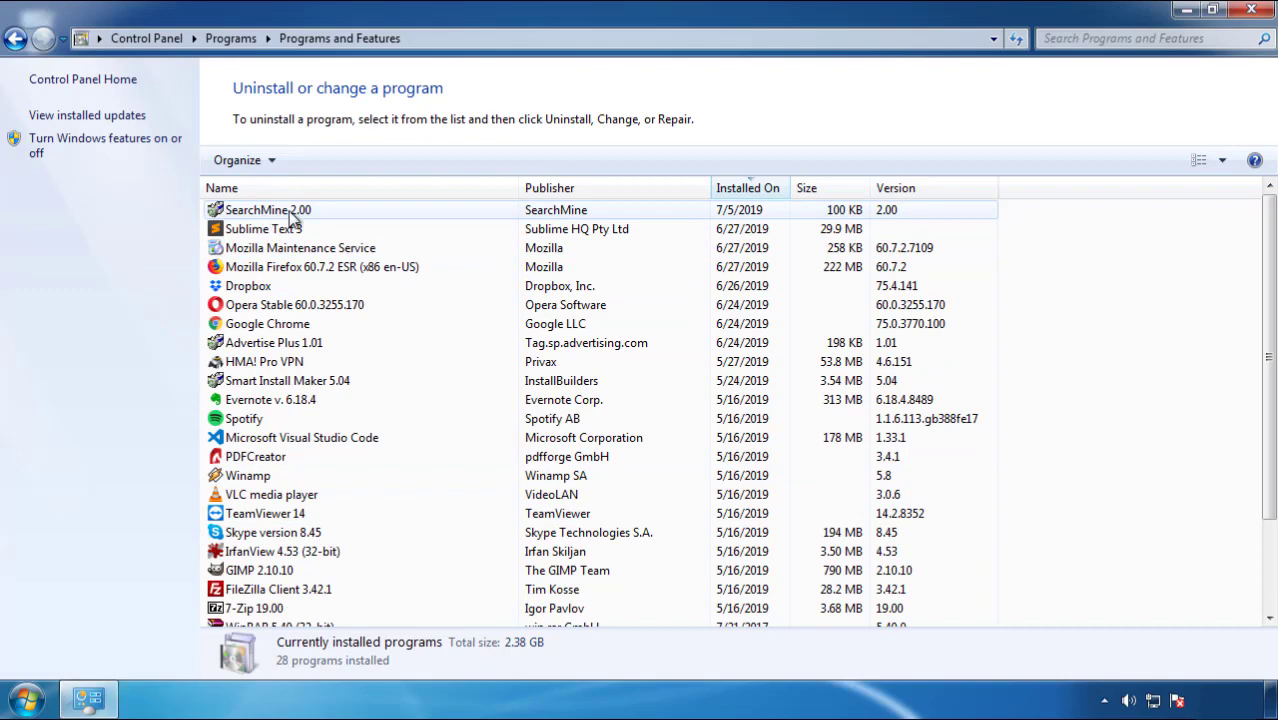
Uninstall SearchMine 2.00 through its wizard and close the programs list.
{"action": "left_click", "coordinate": [266, 213]}
{"action": "left_click", "coordinate": [320, 162]}
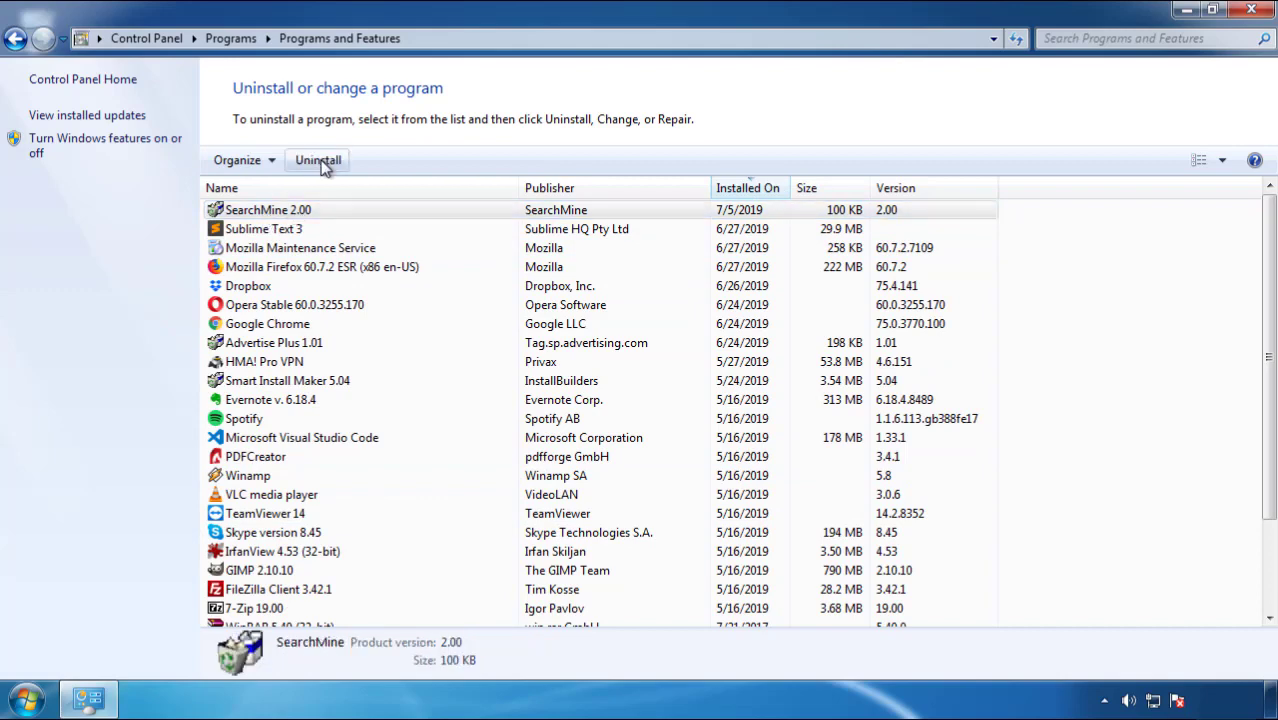
{"action": "left_click", "coordinate": [748, 529]}
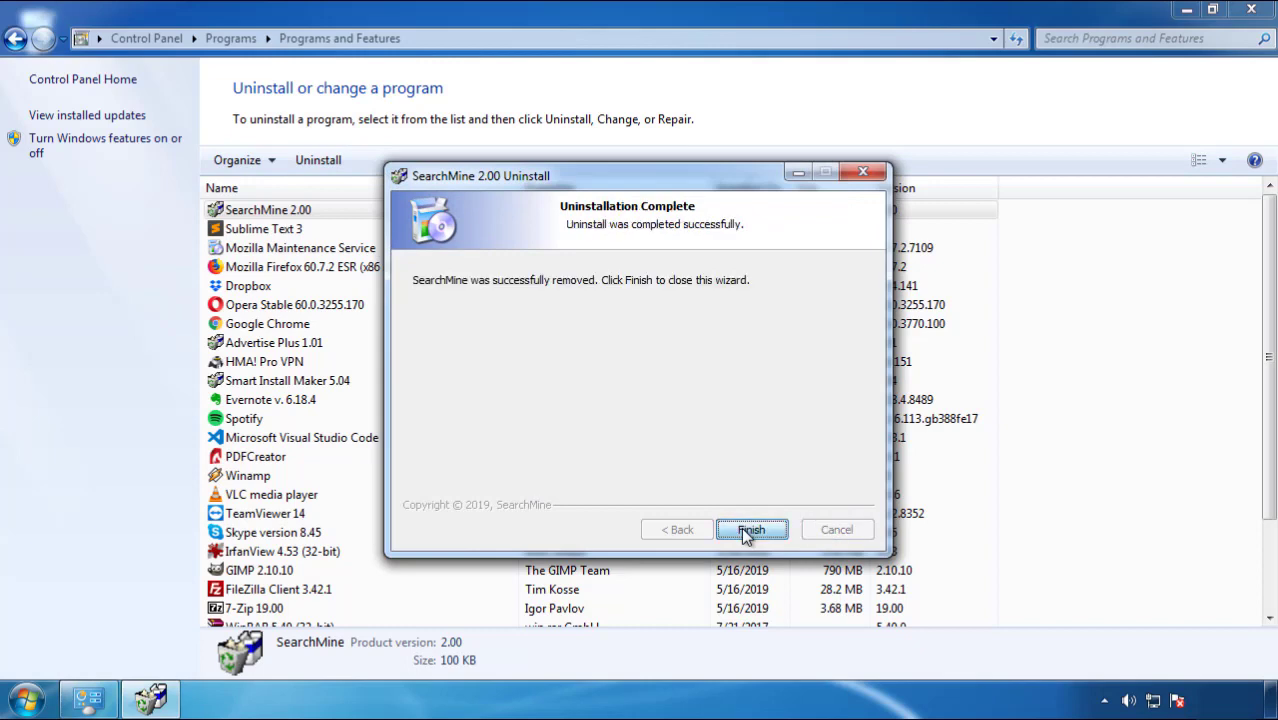
{"action": "left_click", "coordinate": [745, 528]}
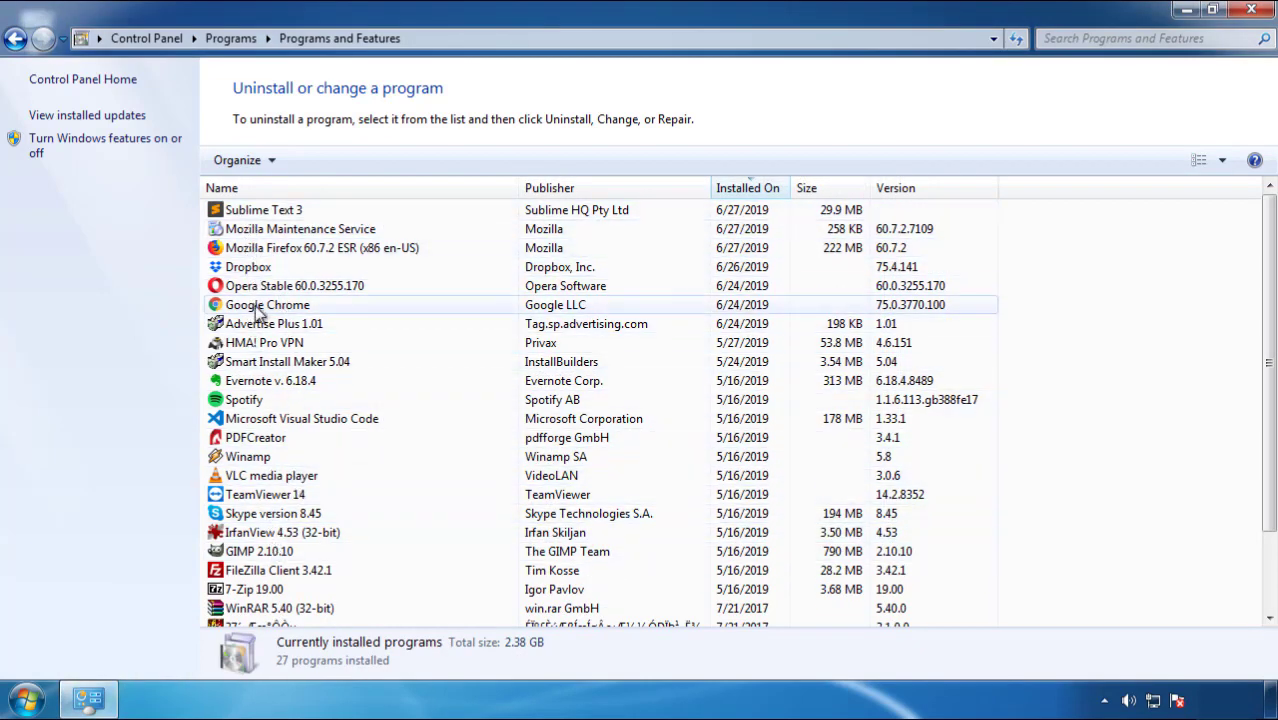
{"action": "left_click", "coordinate": [1252, 12]}
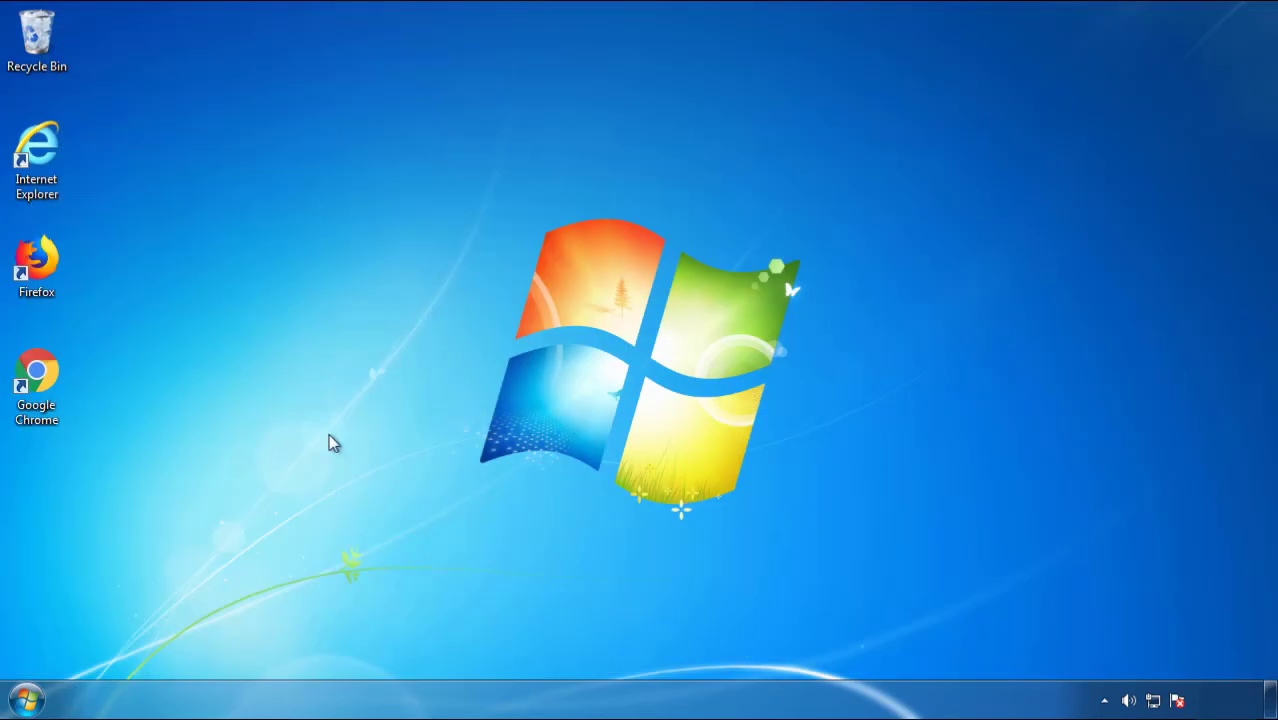
Restart Windows and choose Safe Mode from the Advanced Boot Options.
{"action": "left_click", "coordinate": [24, 702]}
{"action": "mouse_move", "coordinate": [347, 652]}
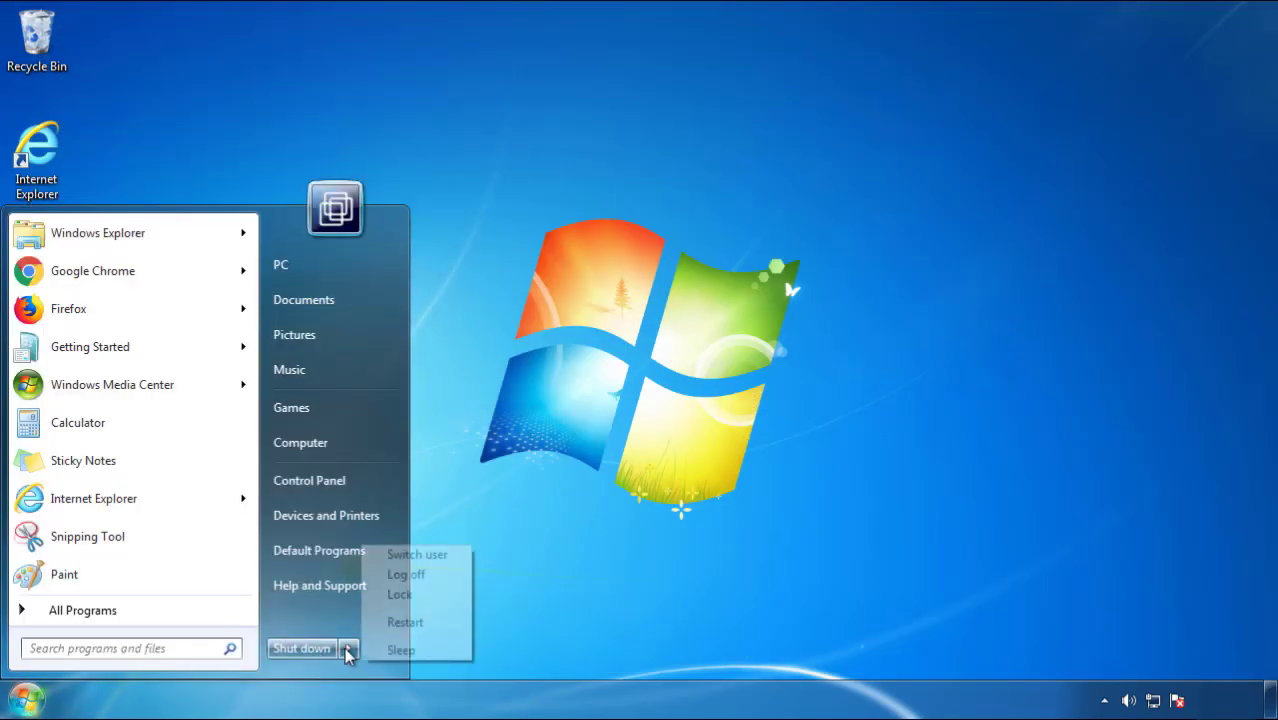
{"action": "left_click", "coordinate": [666, 546]}
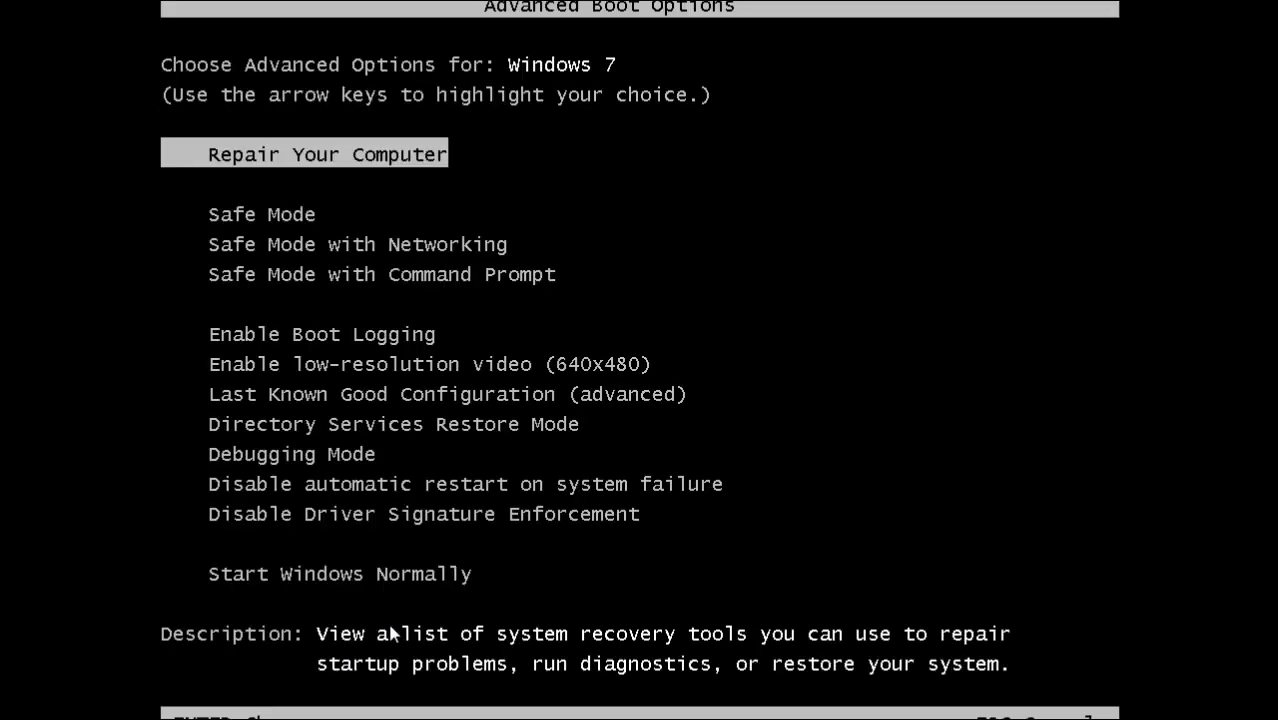
{"action": "key", "text": "Down"}
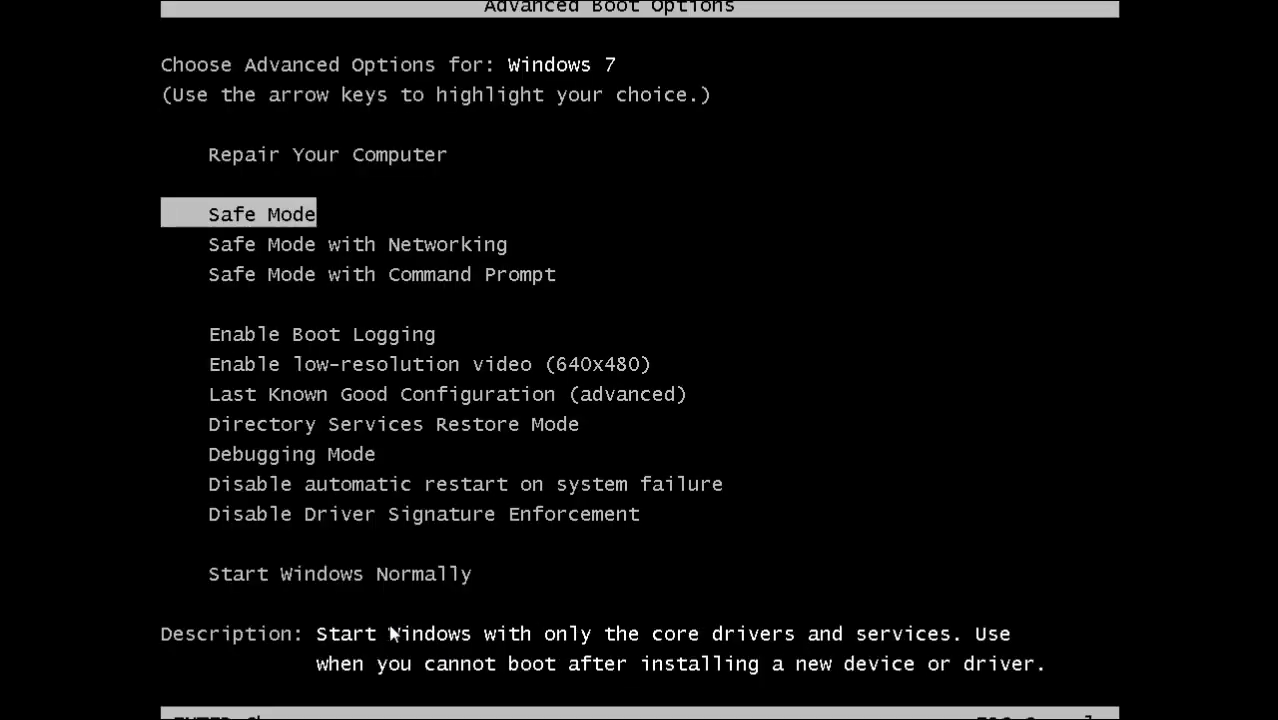
{"action": "key", "text": "Return"}
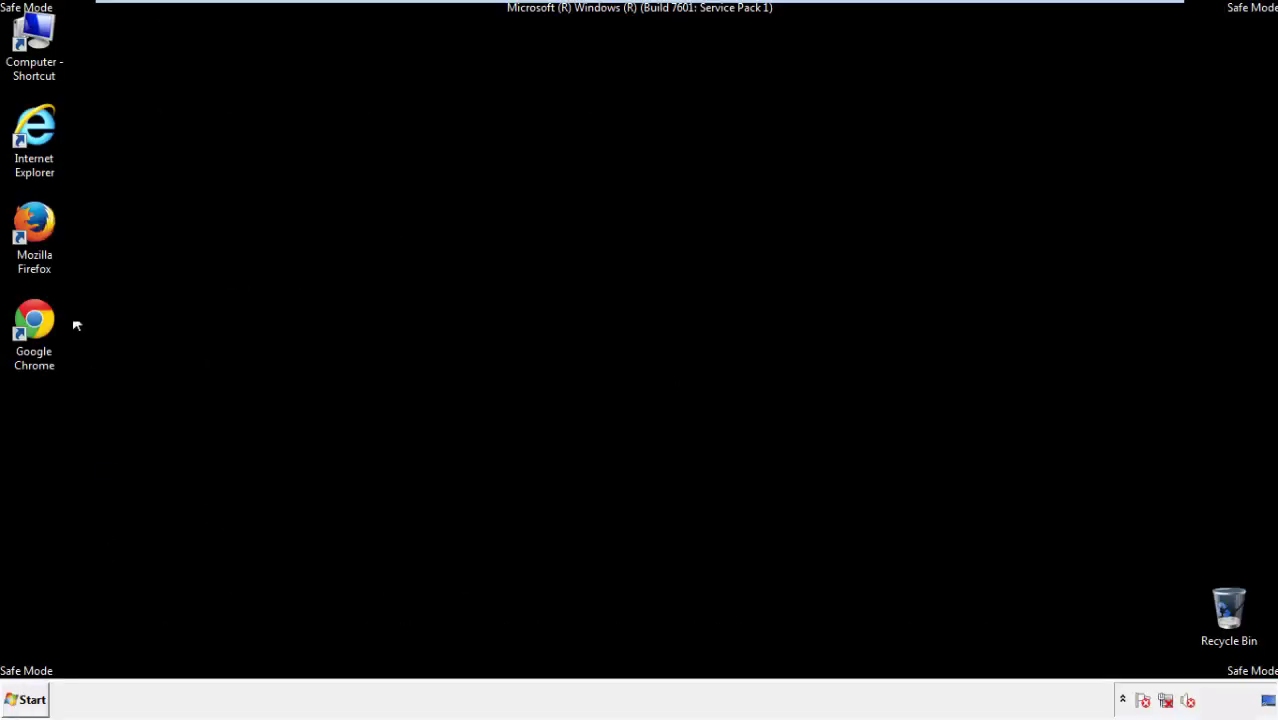
Launch Firefox, decline the default-browser prompt, and keep the menu bar visible.
{"action": "double_click", "coordinate": [46, 234]}
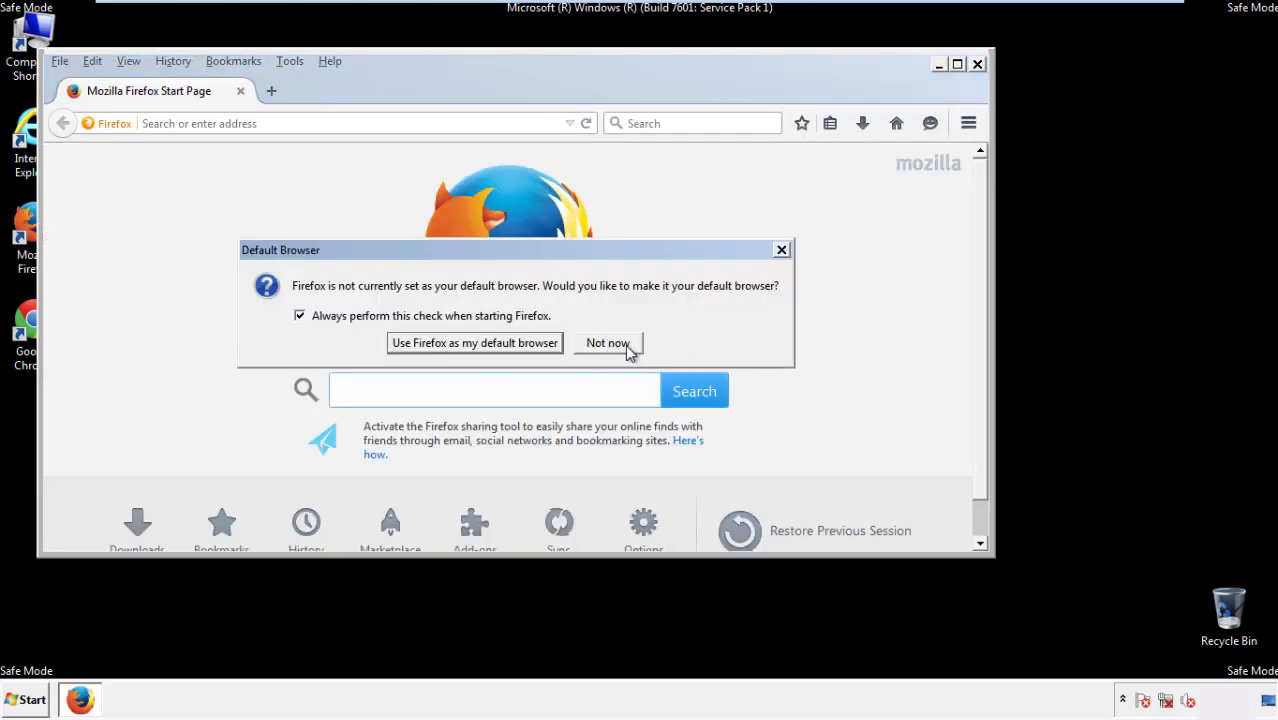
{"action": "left_click", "coordinate": [624, 343]}
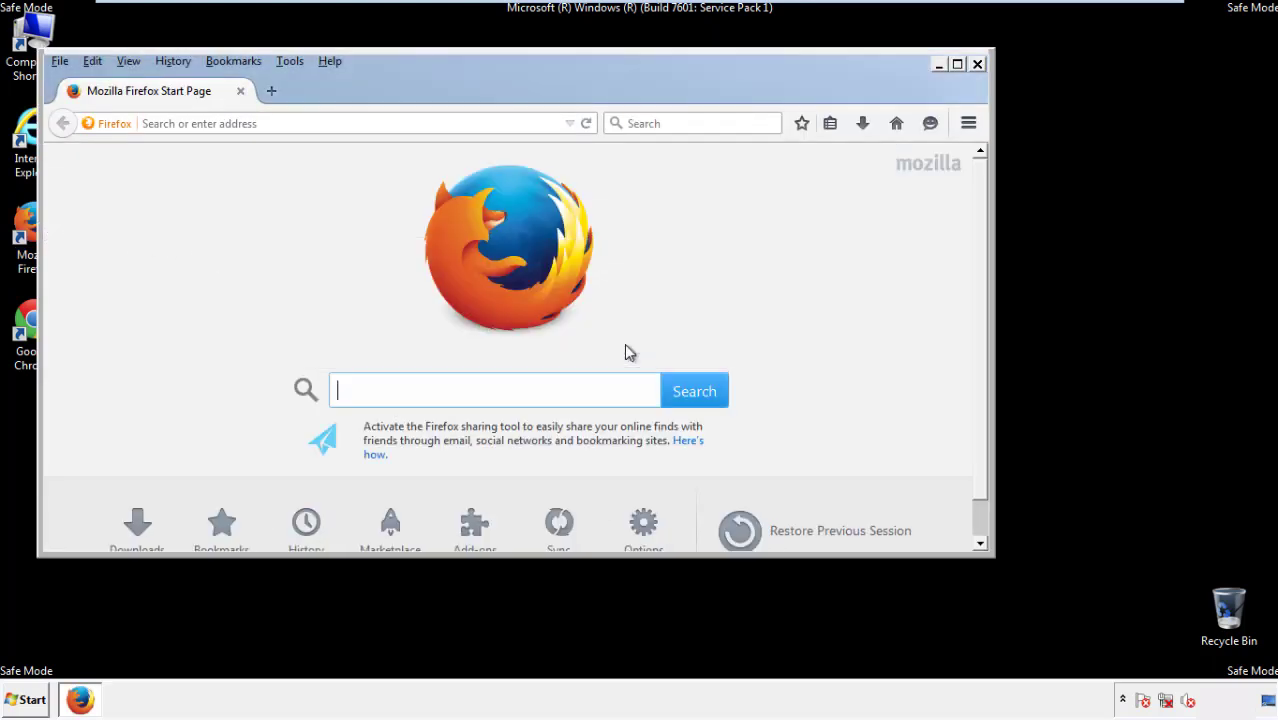
{"action": "right_click", "coordinate": [393, 88]}
{"action": "left_click", "coordinate": [430, 150]}
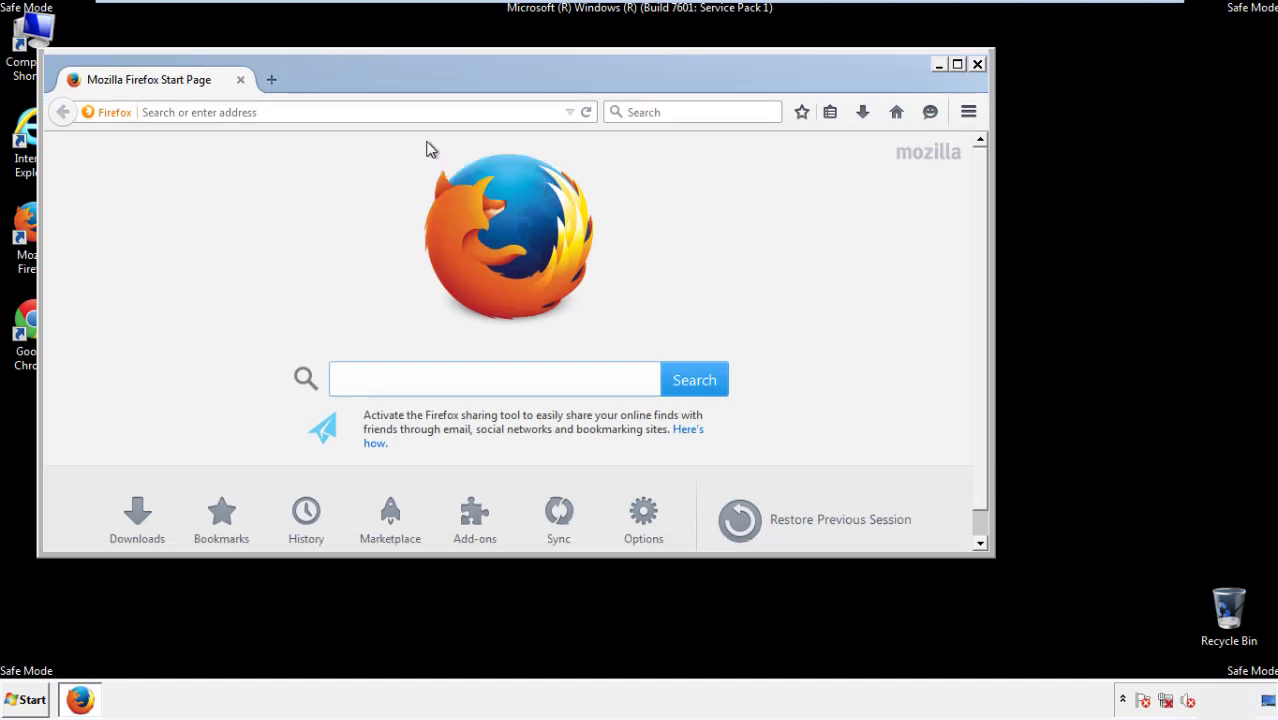
{"action": "right_click", "coordinate": [402, 84]}
{"action": "left_click", "coordinate": [418, 155]}
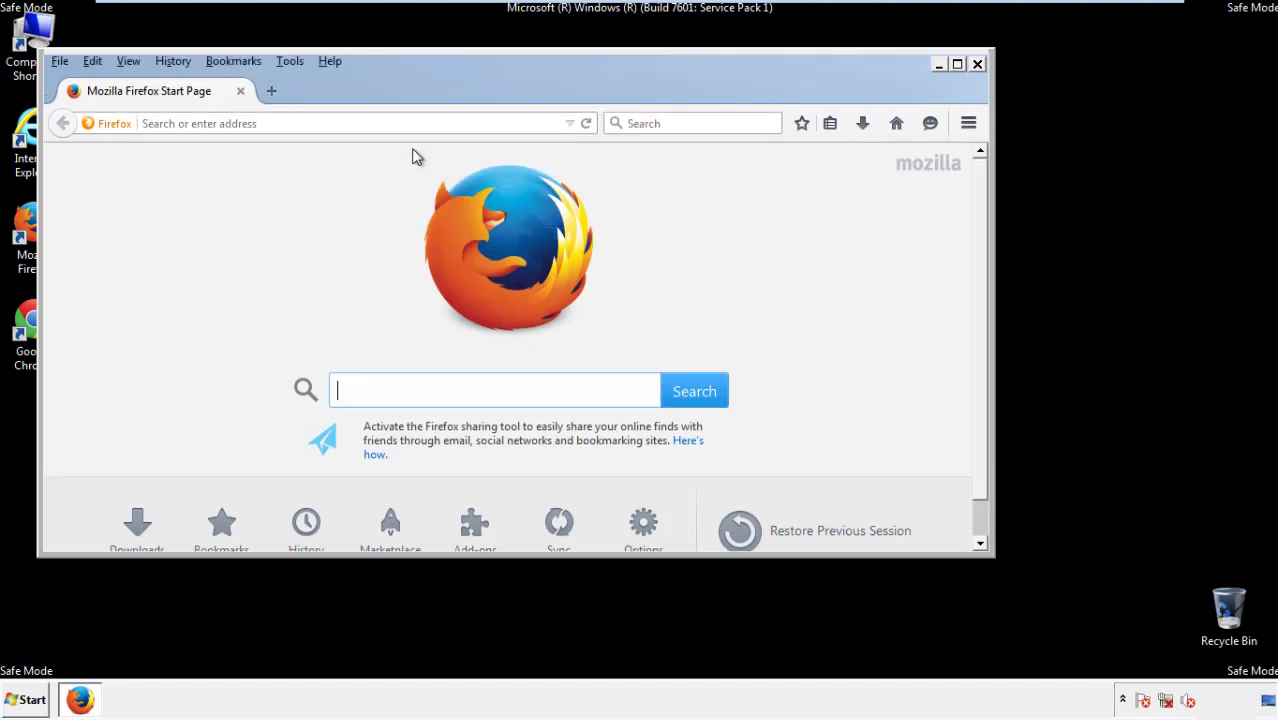
Clear all Firefox history, cookies, cache, logins and site data over the Everything time range.
{"action": "left_click", "coordinate": [172, 62]}
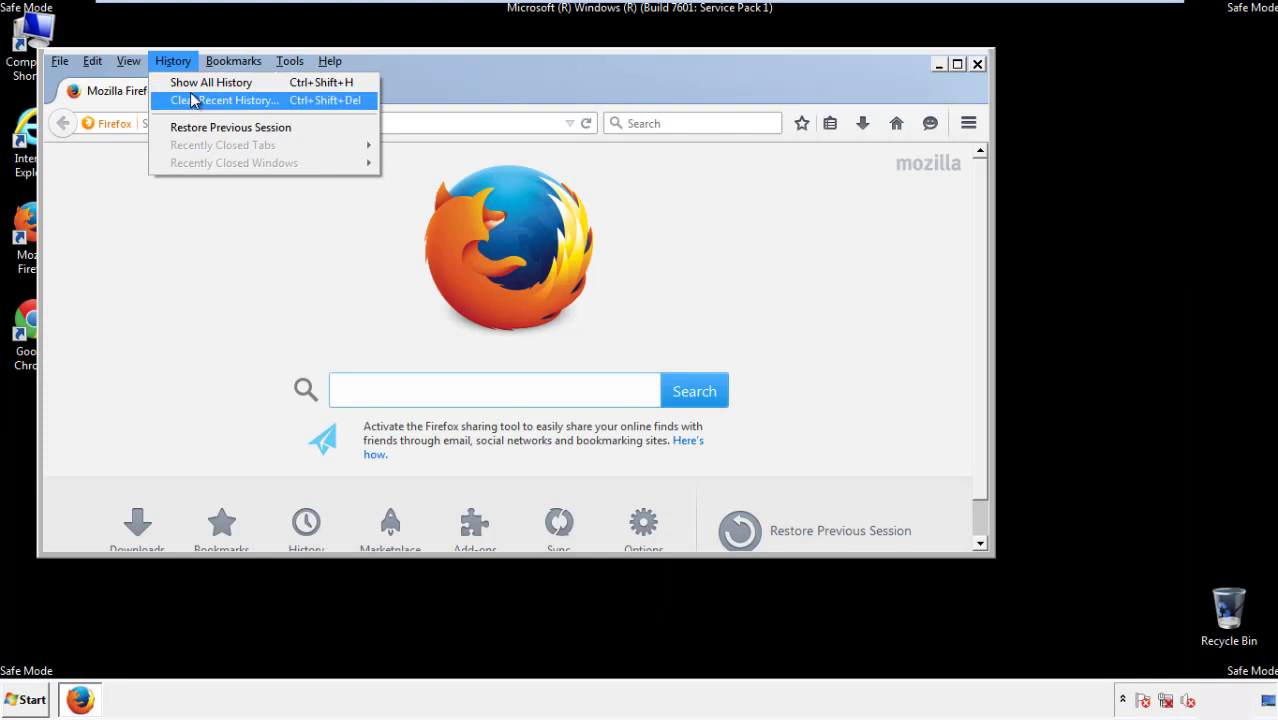
{"action": "left_click", "coordinate": [193, 100]}
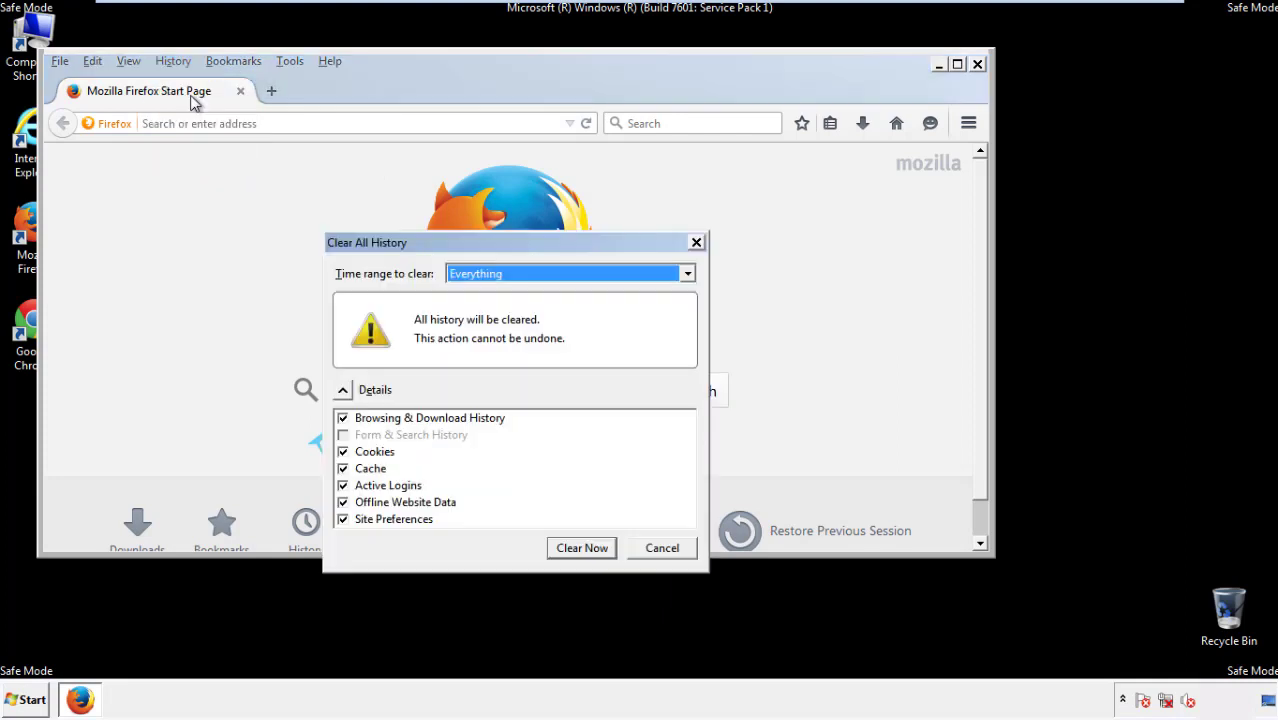
{"action": "left_click", "coordinate": [476, 274]}
{"action": "left_click", "coordinate": [479, 375]}
{"action": "left_click", "coordinate": [343, 502]}
{"action": "left_click", "coordinate": [343, 502]}
{"action": "left_click", "coordinate": [343, 520]}
{"action": "left_click", "coordinate": [343, 520]}
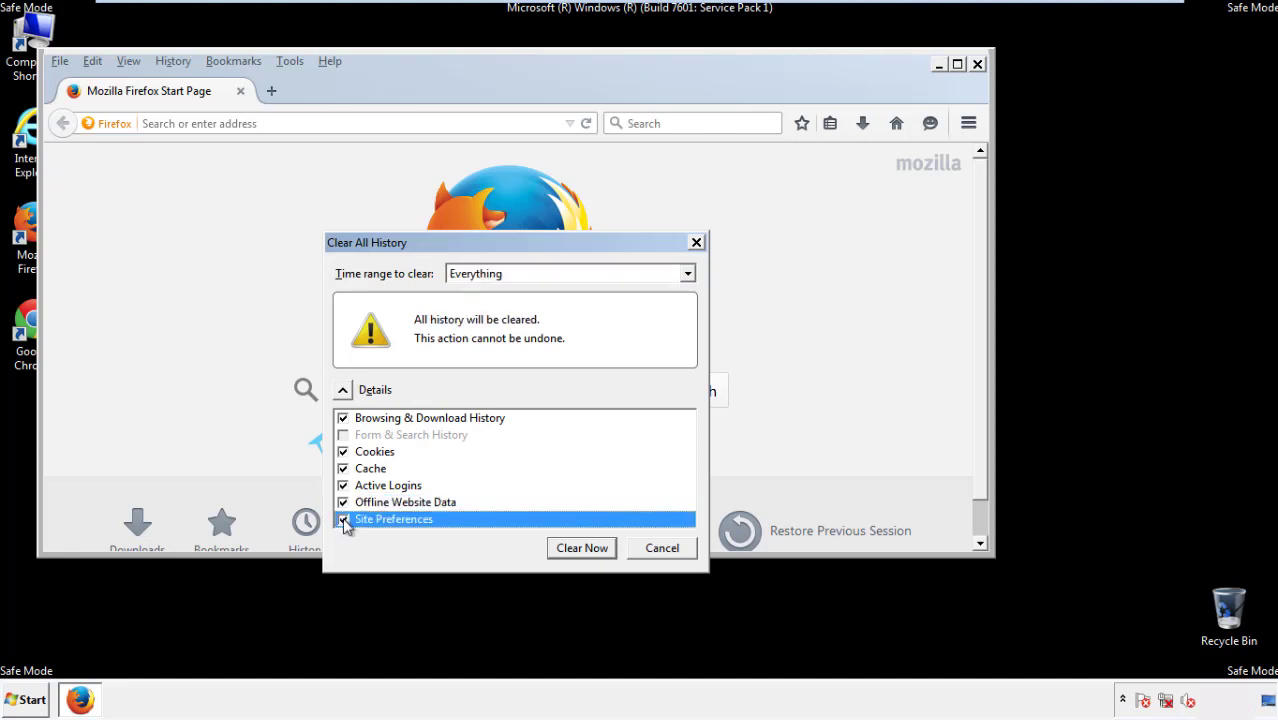
{"action": "left_click", "coordinate": [580, 549]}
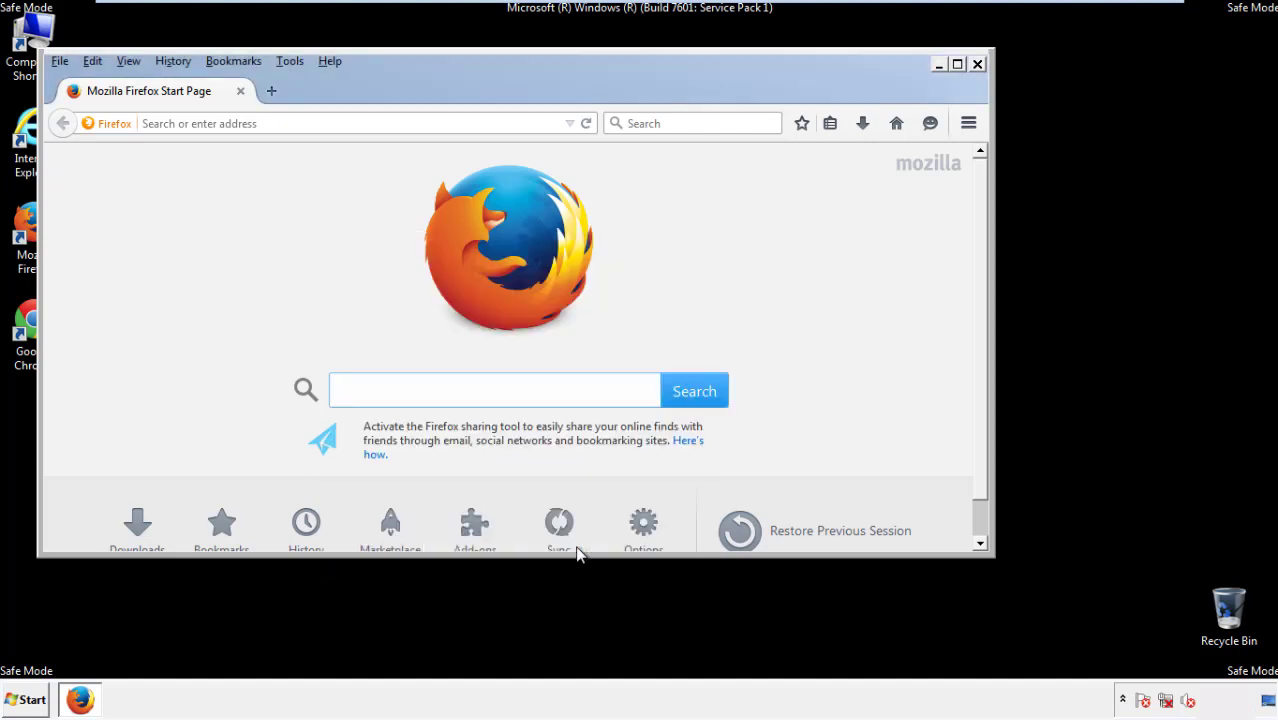
Refresh Firefox to its defaults from Troubleshooting Information, declining the default-browser prompt.
{"action": "left_click", "coordinate": [329, 61]}
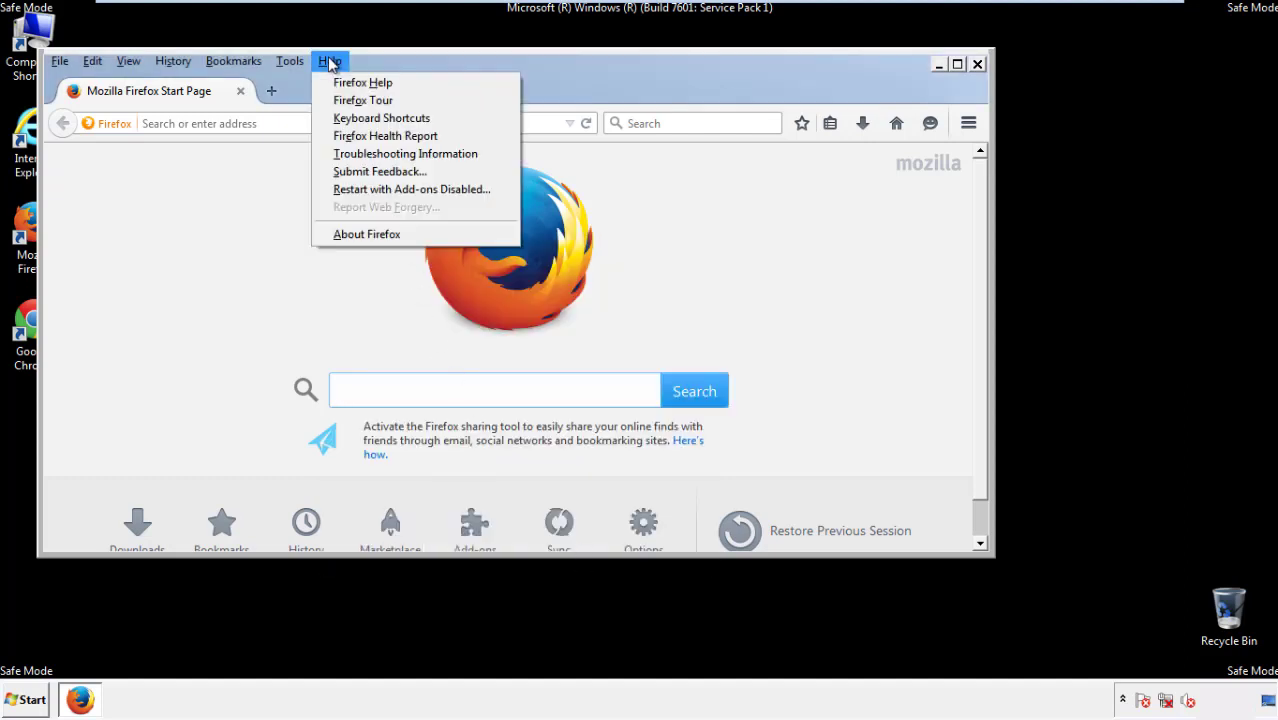
{"action": "left_click", "coordinate": [370, 153]}
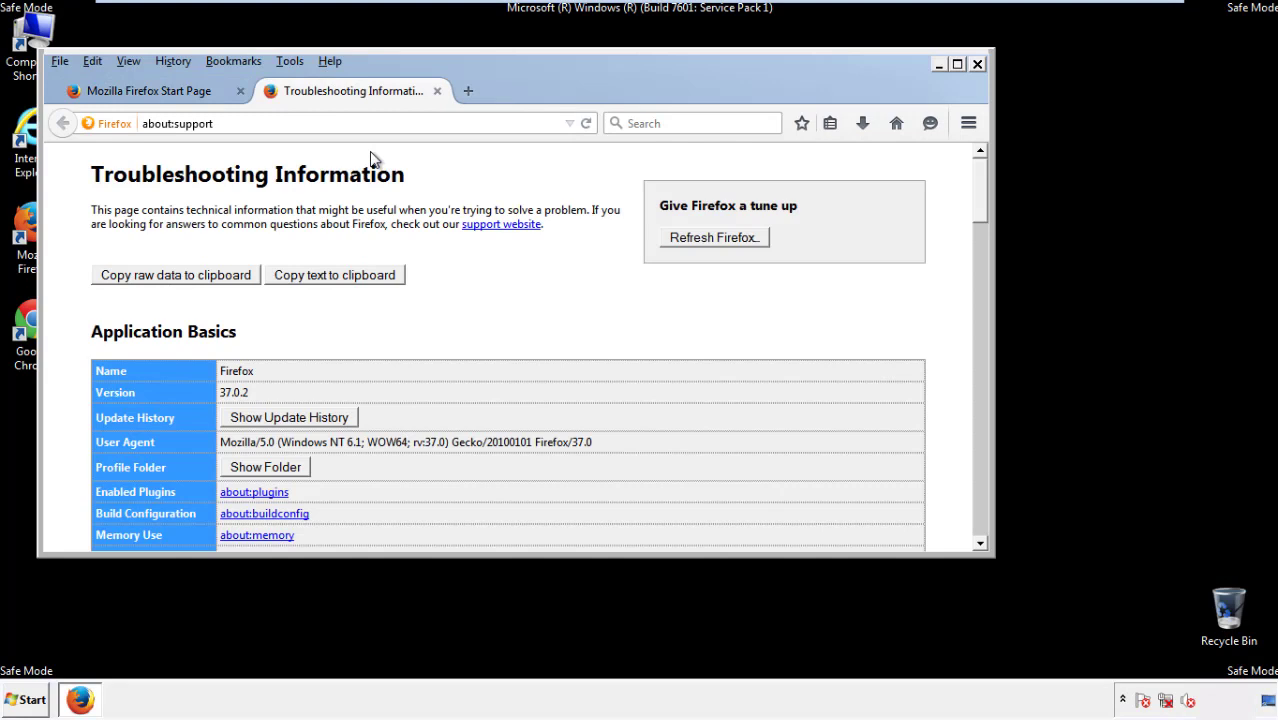
{"action": "left_click", "coordinate": [741, 243]}
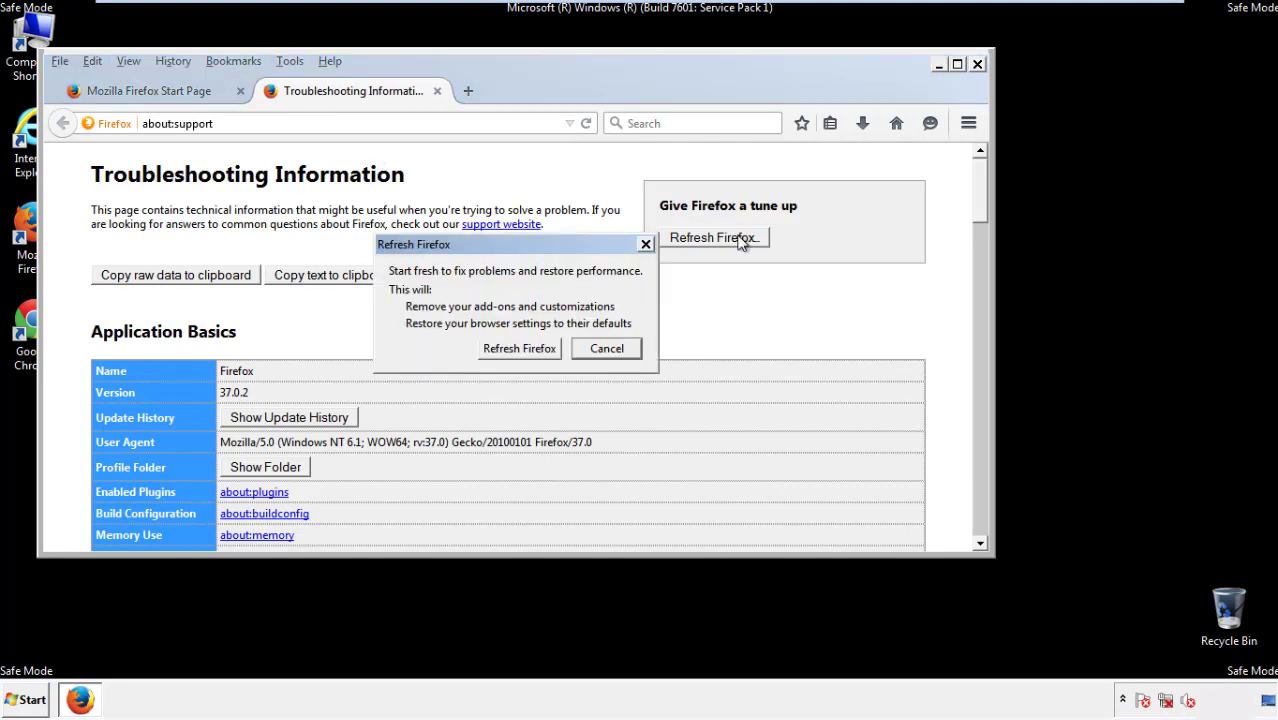
{"action": "left_click", "coordinate": [520, 349]}
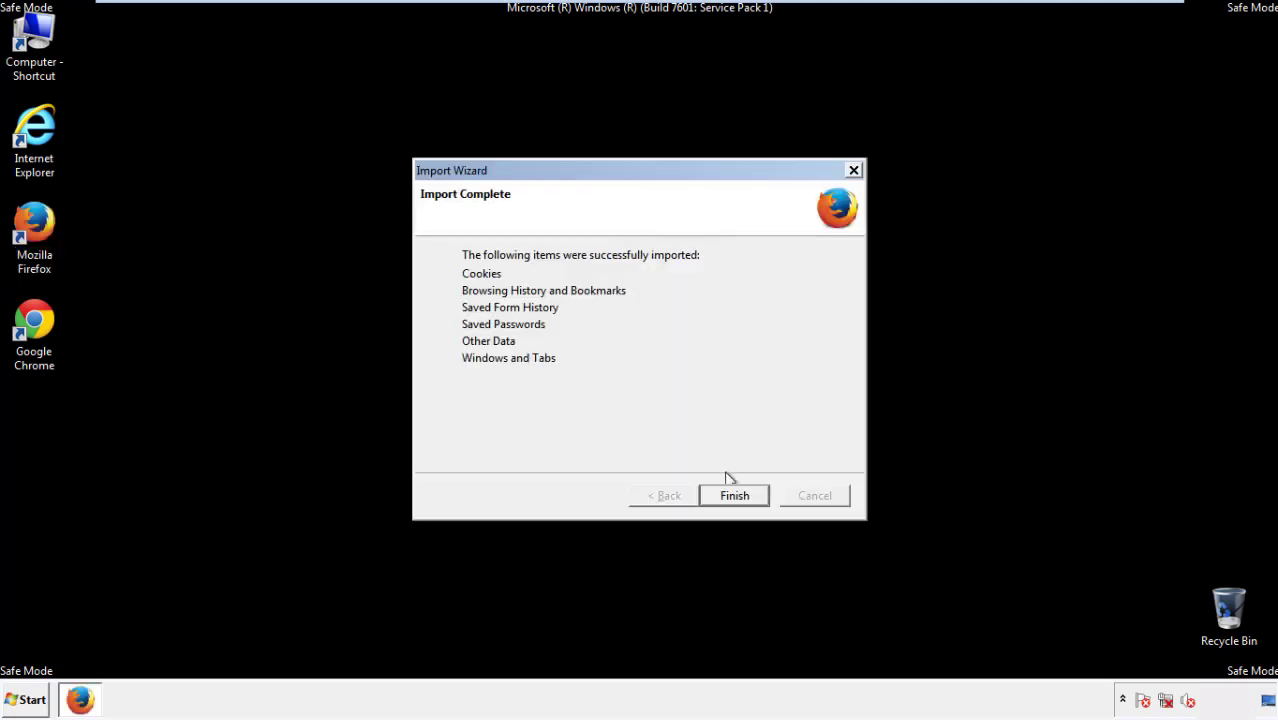
{"action": "left_click", "coordinate": [735, 496]}
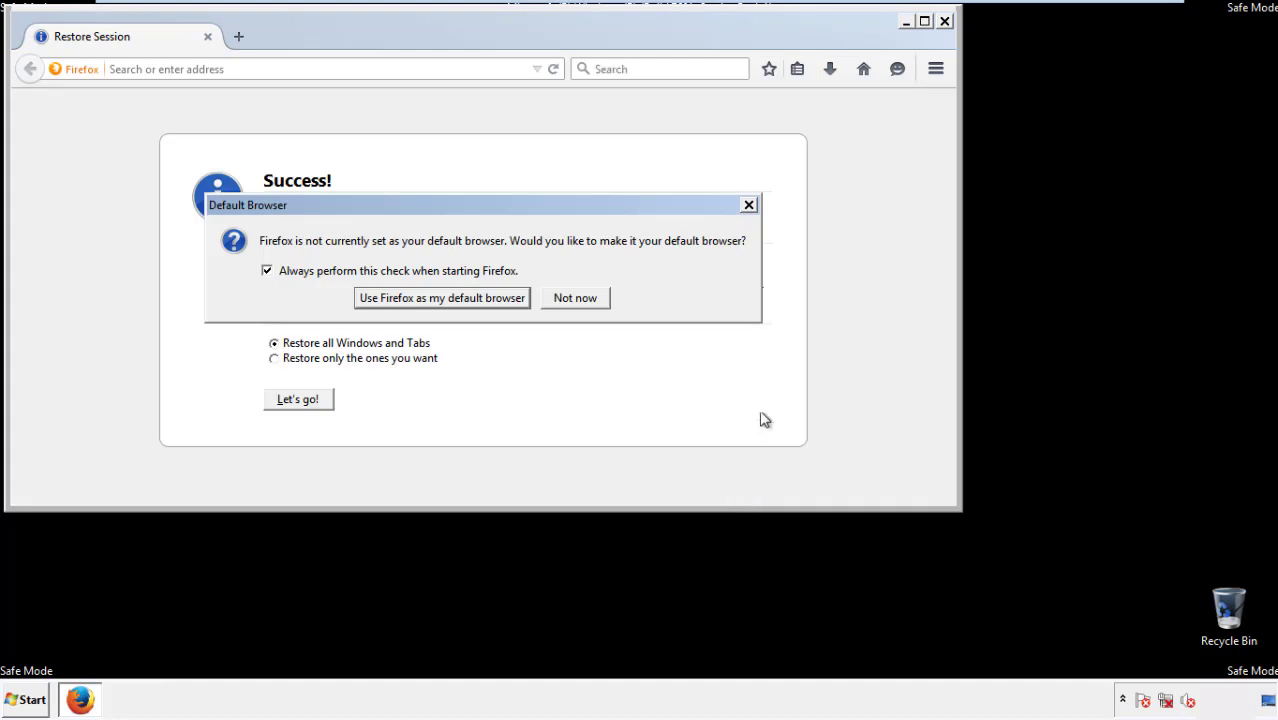
{"action": "left_click", "coordinate": [577, 300]}
Close Firefox and launch Google Chrome from the desktop.
{"action": "left_click", "coordinate": [944, 21]}
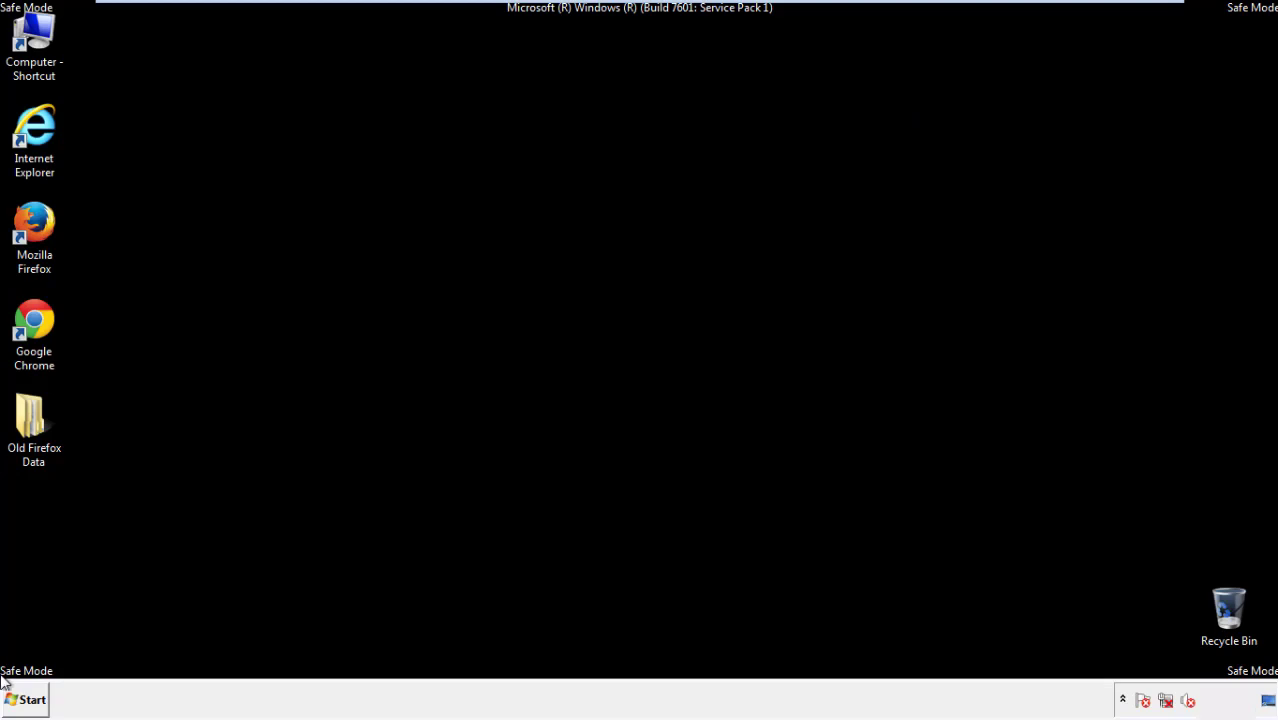
{"action": "left_click", "coordinate": [30, 318]}
{"action": "double_click", "coordinate": [30, 318]}
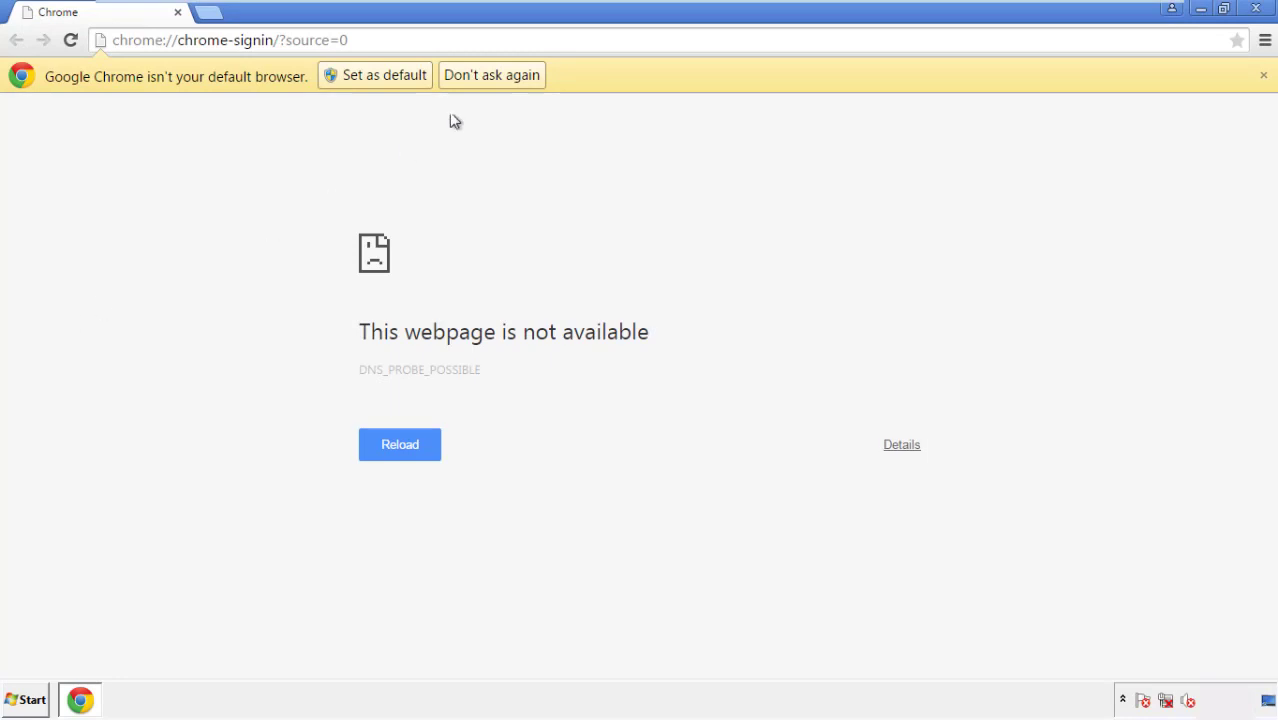
Dismiss Chrome's default-browser bar and go to the History settings page.
{"action": "left_click", "coordinate": [514, 77]}
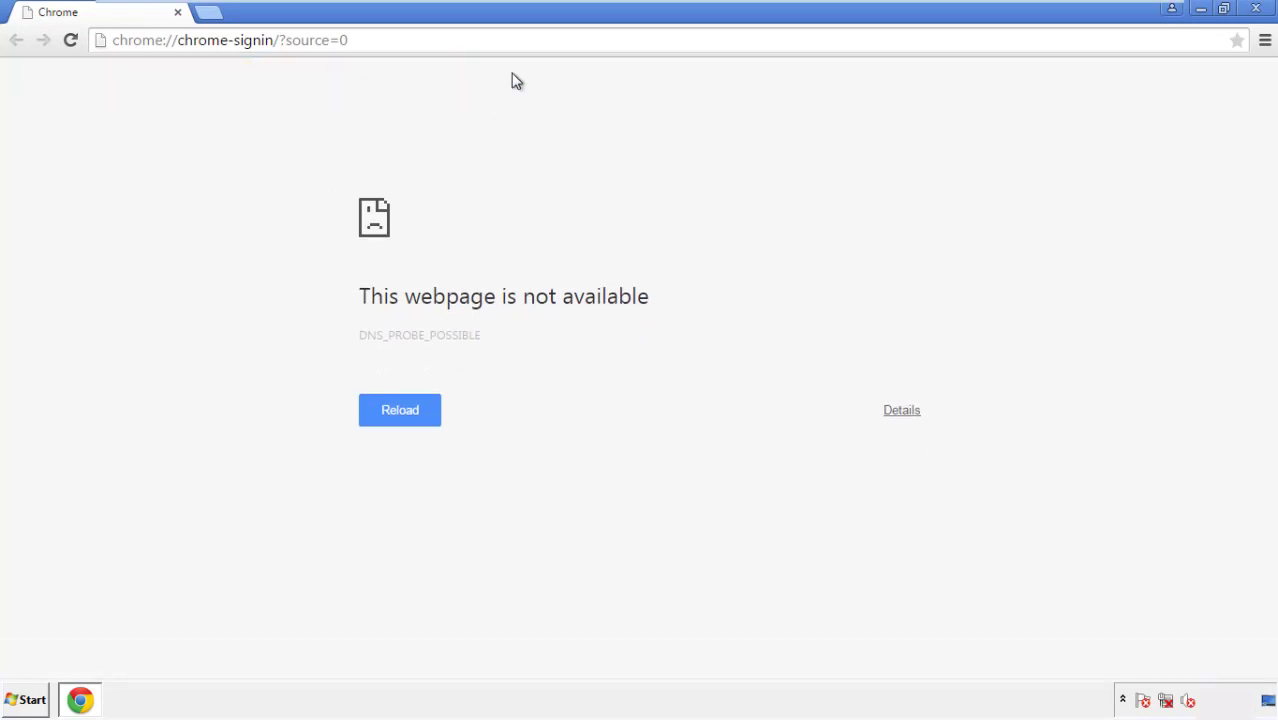
{"action": "left_click", "coordinate": [1265, 42]}
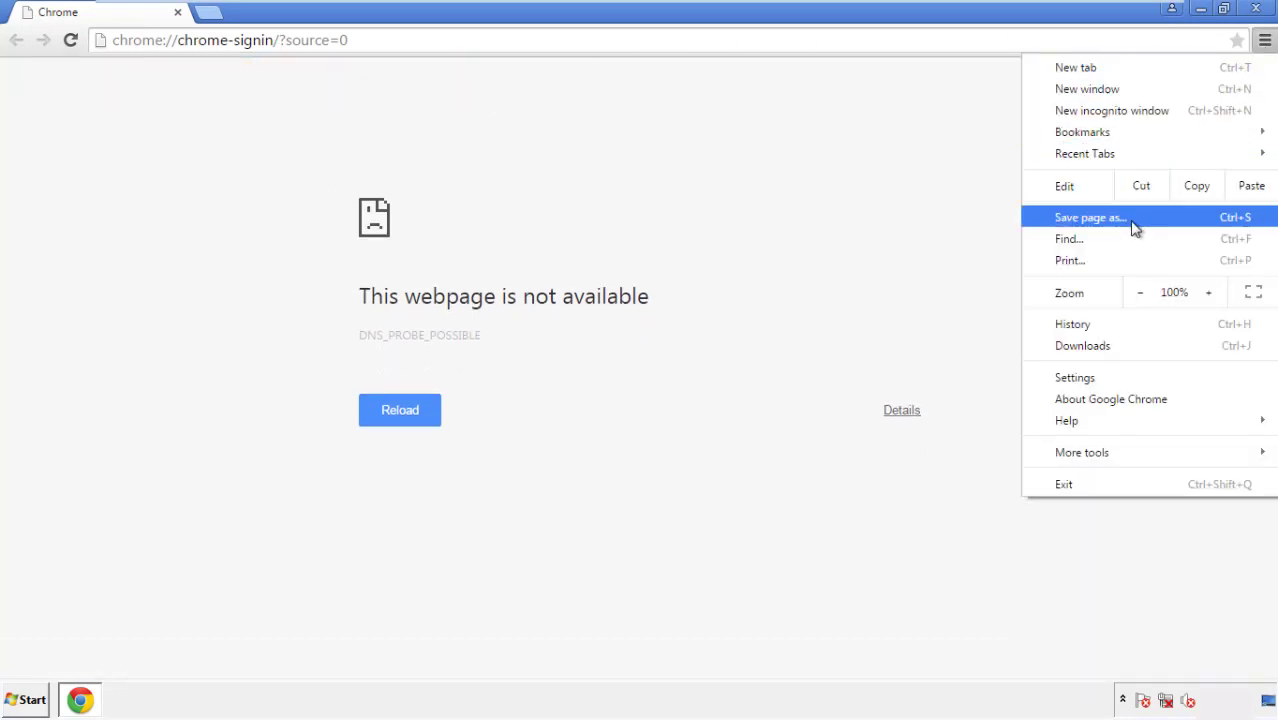
{"action": "left_click", "coordinate": [1078, 377]}
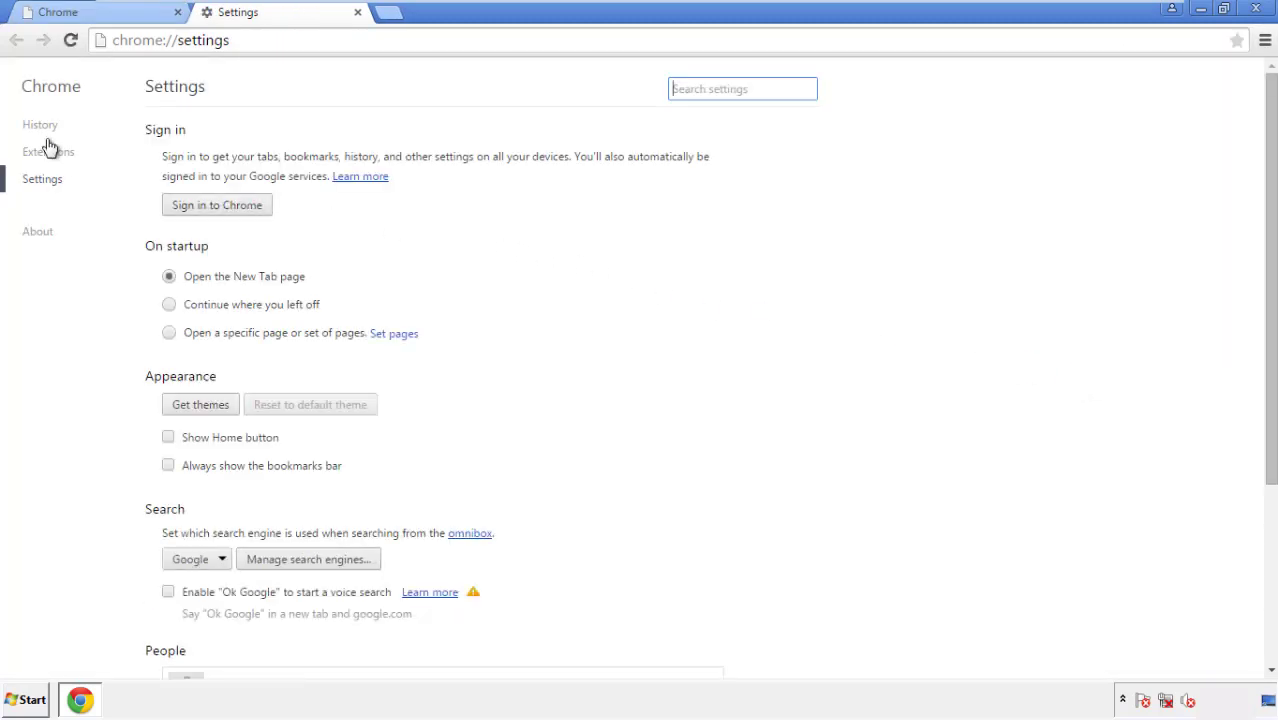
{"action": "left_click", "coordinate": [46, 128]}
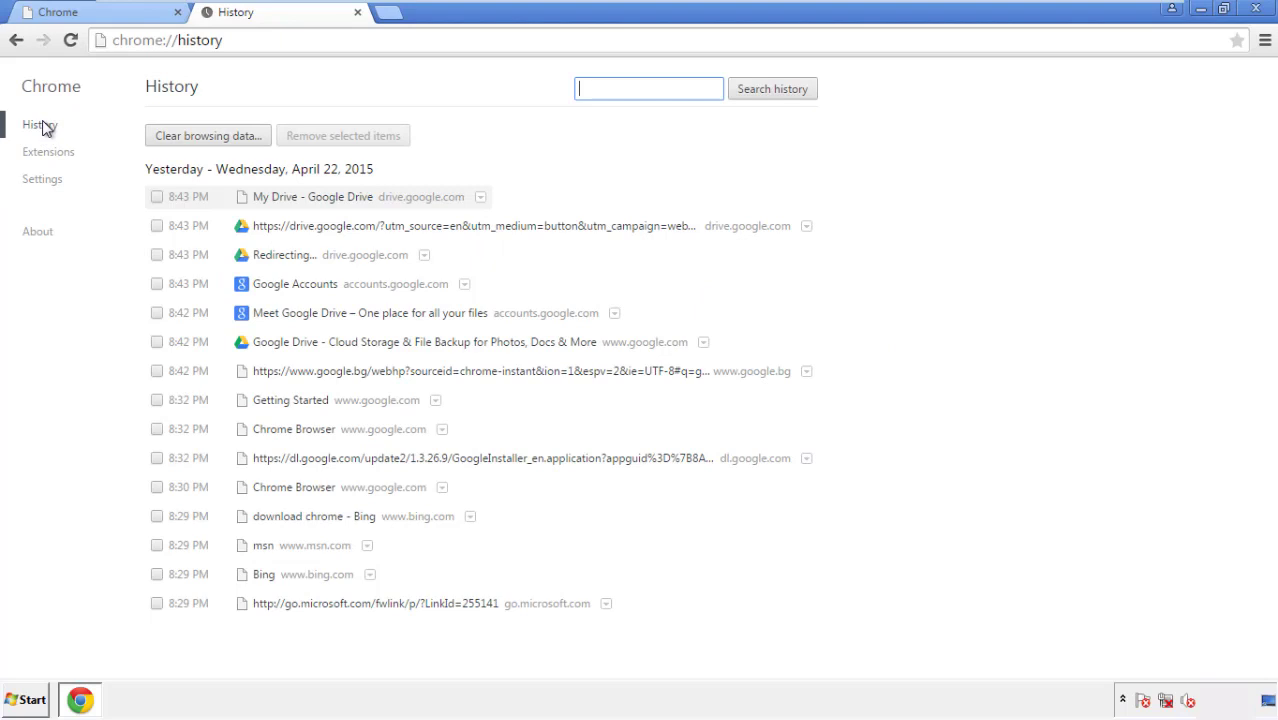
Clear Chrome's browsing data from the beginning of time, including autofill form data.
{"action": "left_click", "coordinate": [193, 137]}
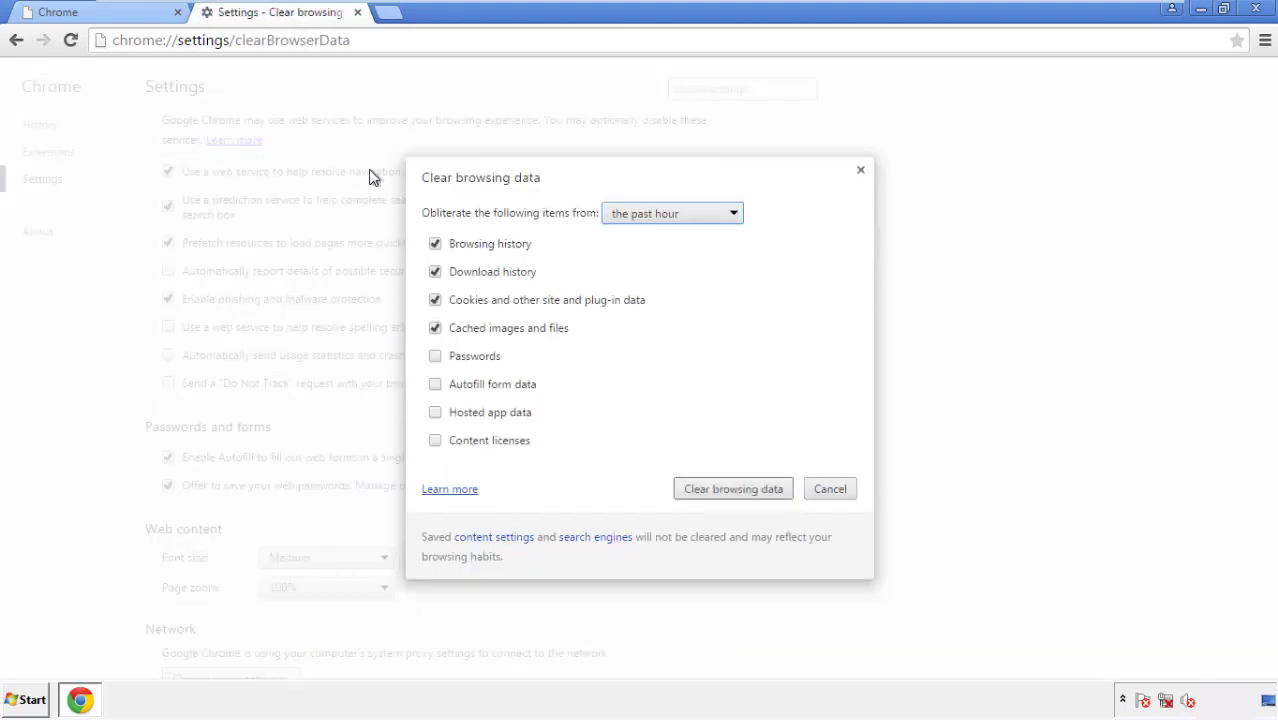
{"action": "left_click", "coordinate": [643, 215]}
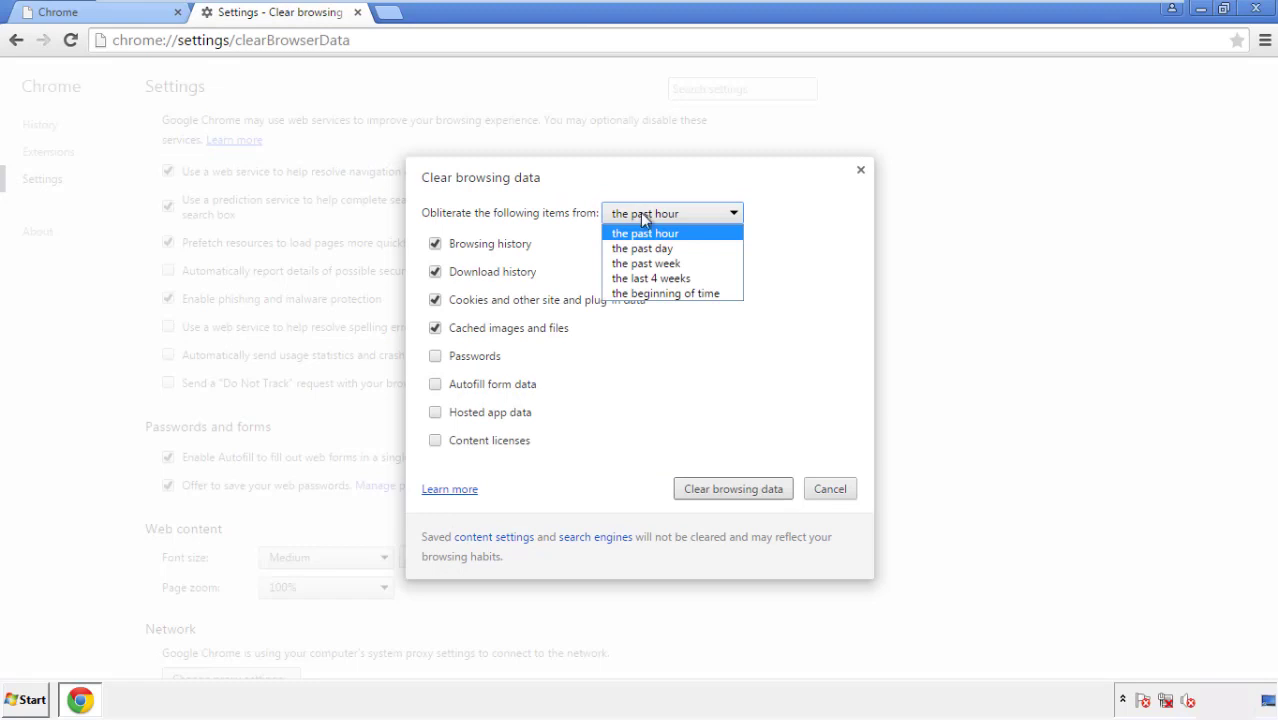
{"action": "left_click", "coordinate": [640, 294]}
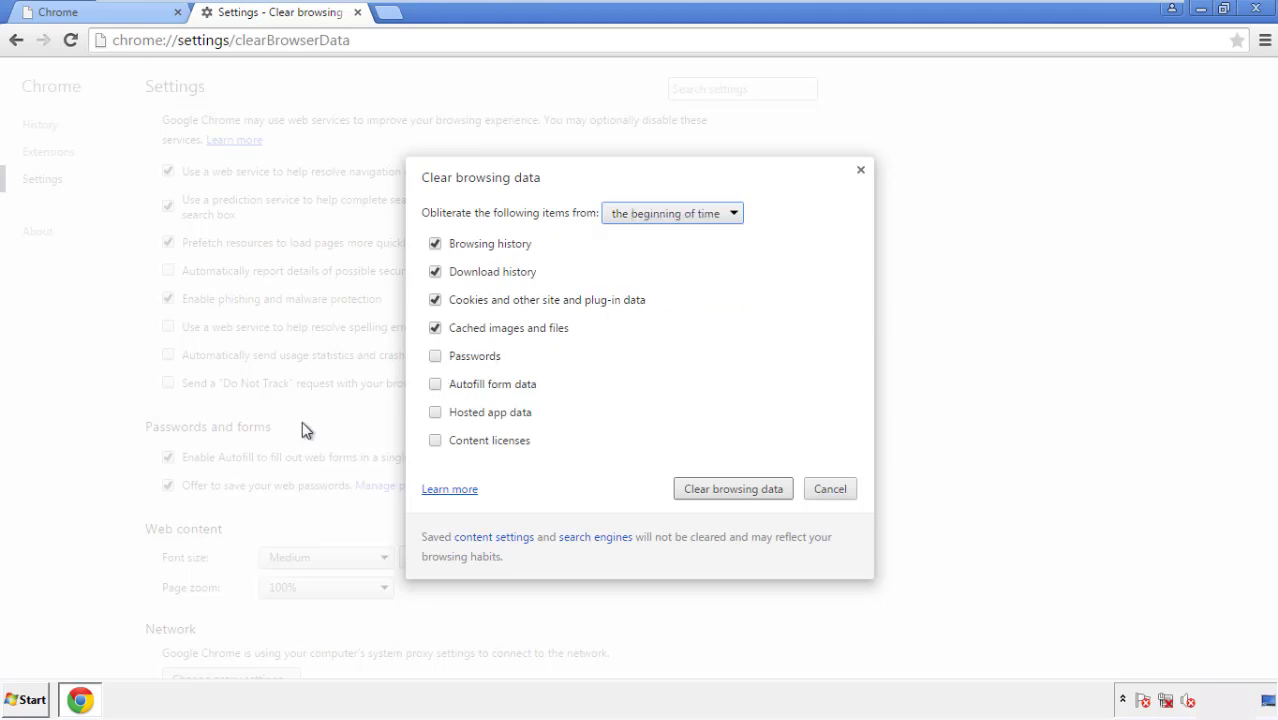
{"action": "left_click", "coordinate": [440, 389]}
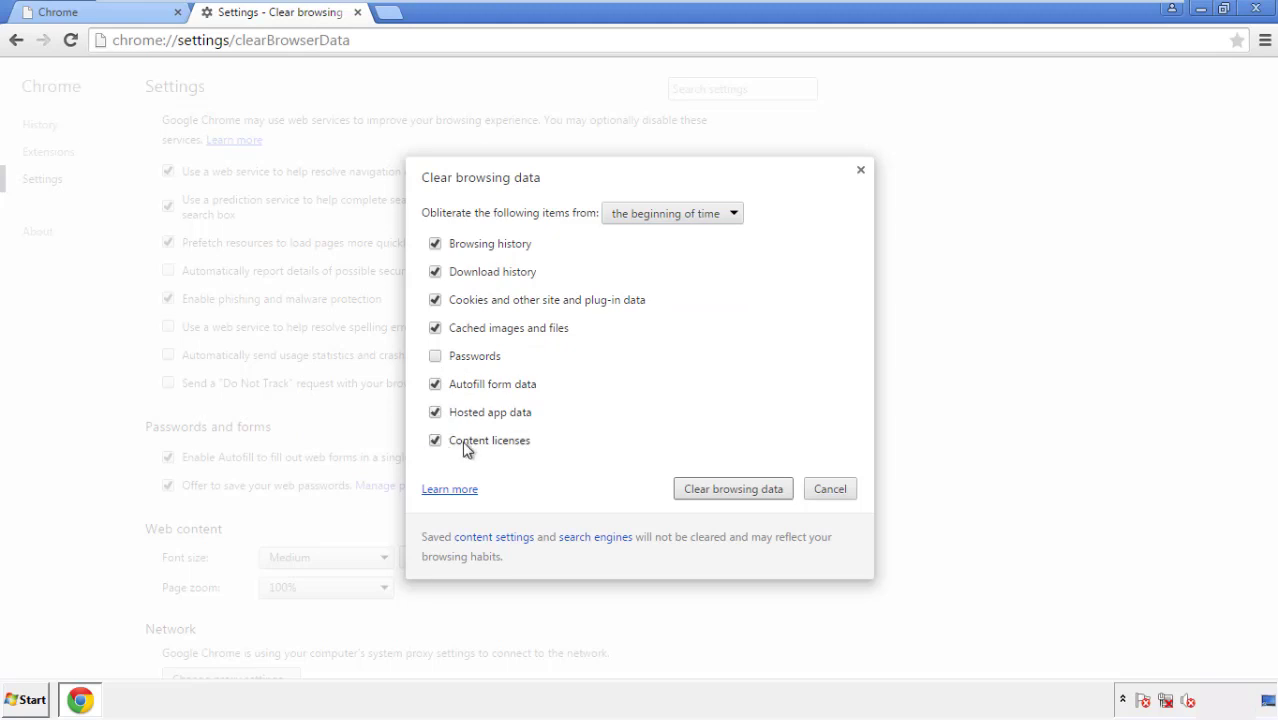
{"action": "left_click", "coordinate": [716, 492]}
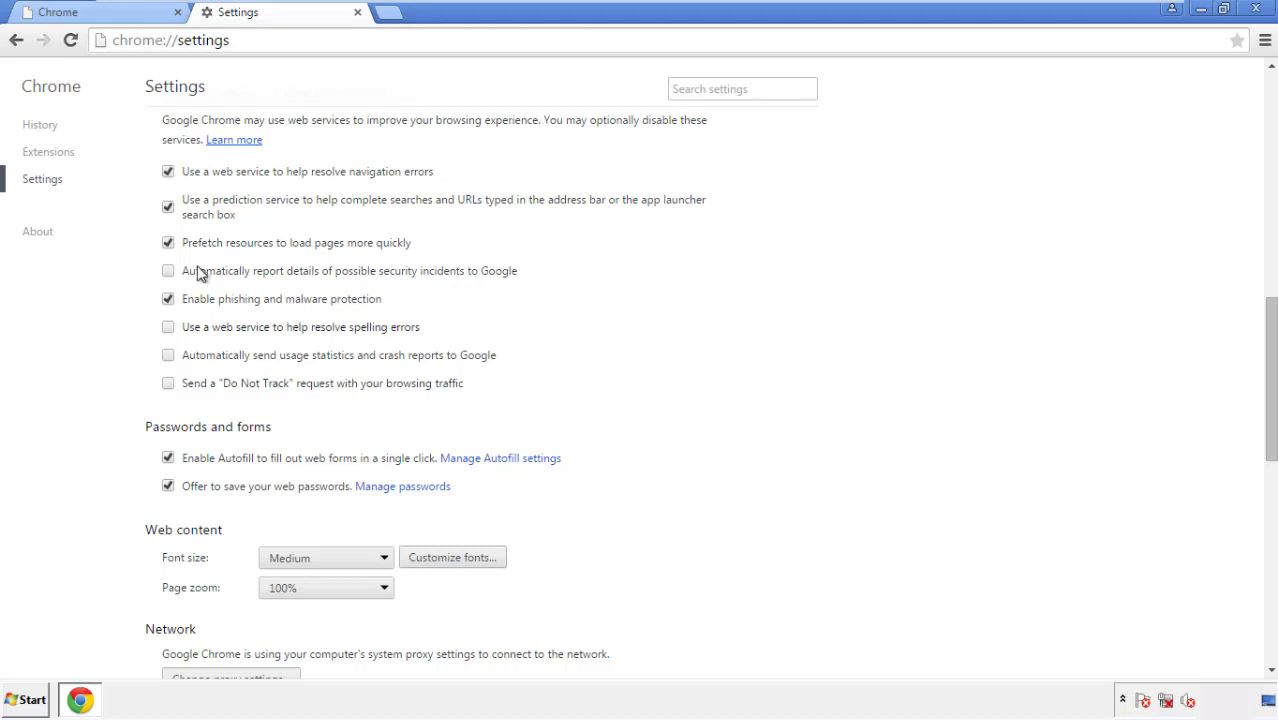
Reset Chrome's settings to their original defaults and close the browser.
{"action": "left_click_drag", "start_coordinate": [1270, 318], "coordinate": [1267, 536]}
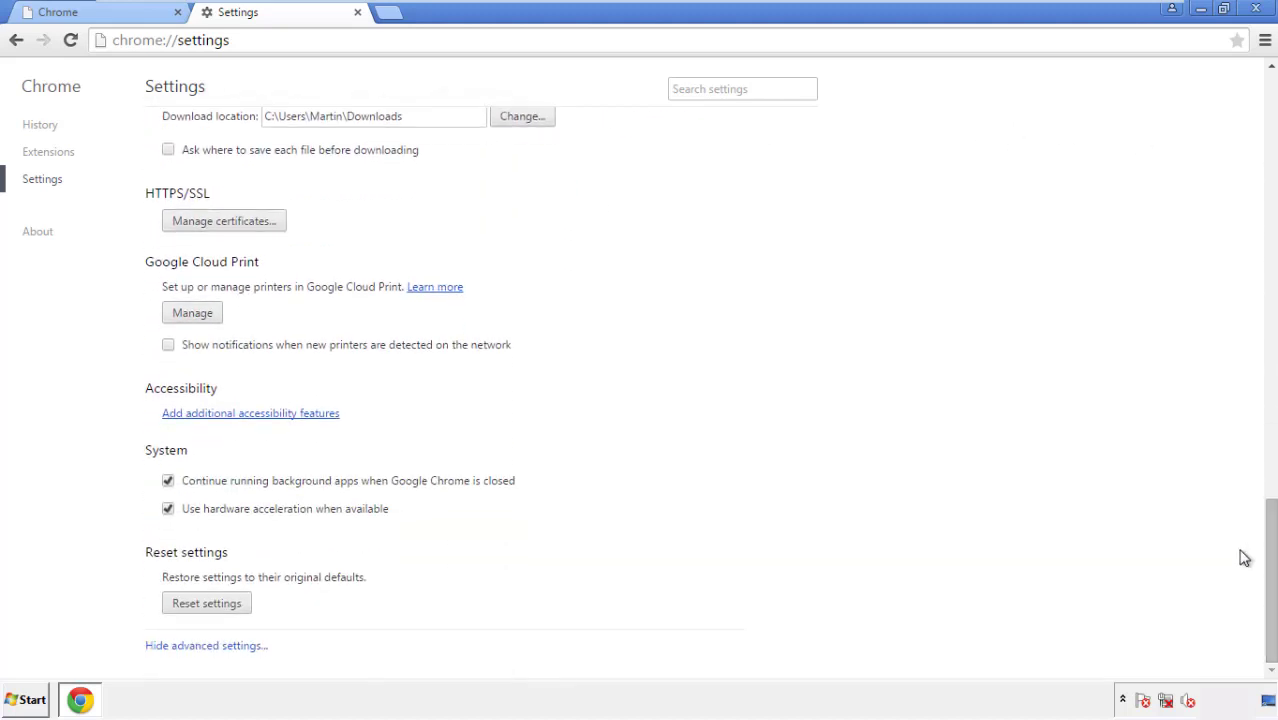
{"action": "left_click", "coordinate": [205, 604]}
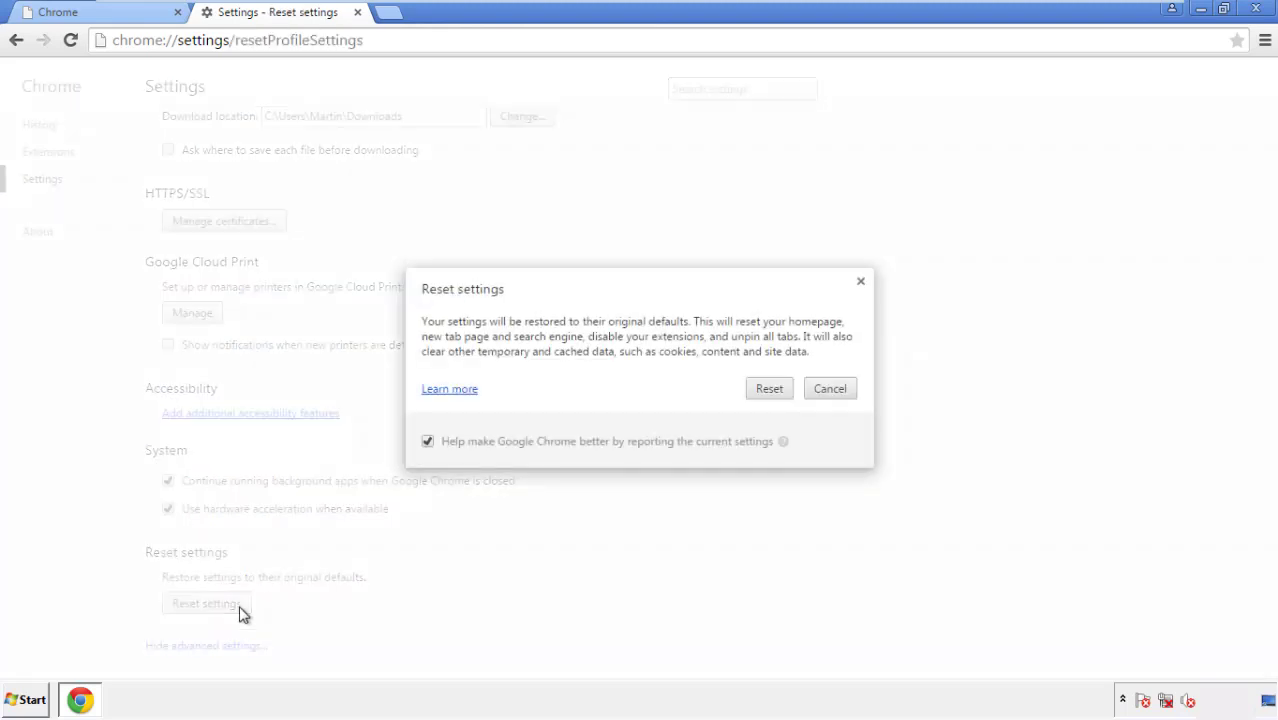
{"action": "left_click", "coordinate": [770, 389]}
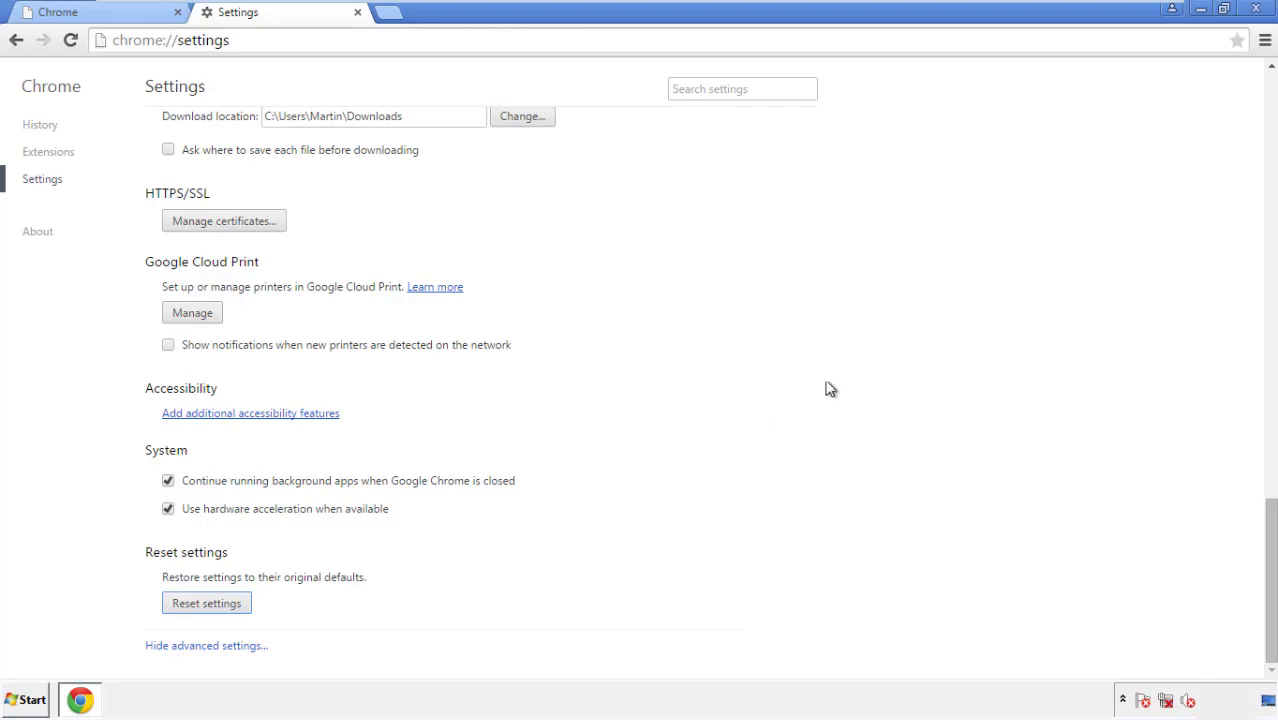
{"action": "left_click", "coordinate": [1256, 8]}
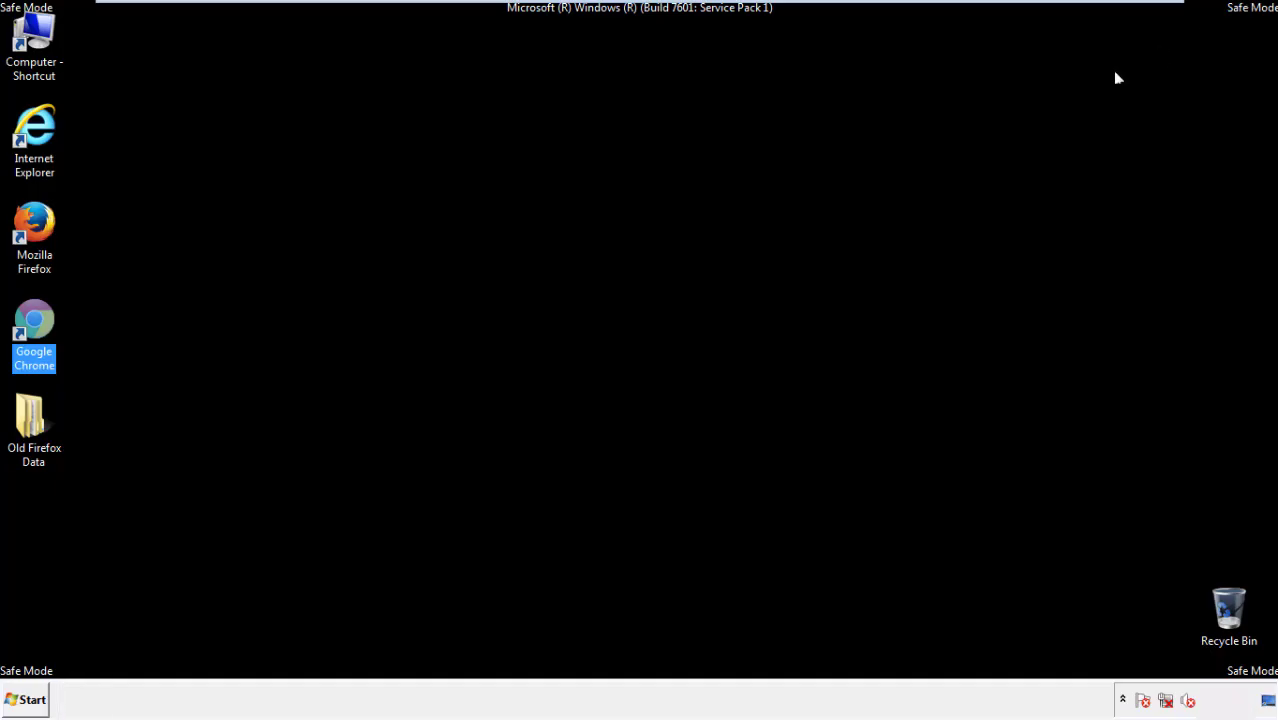
Deselect the Chrome icon and relaunch Mozilla Firefox from the desktop.
{"action": "left_click", "coordinate": [690, 323]}
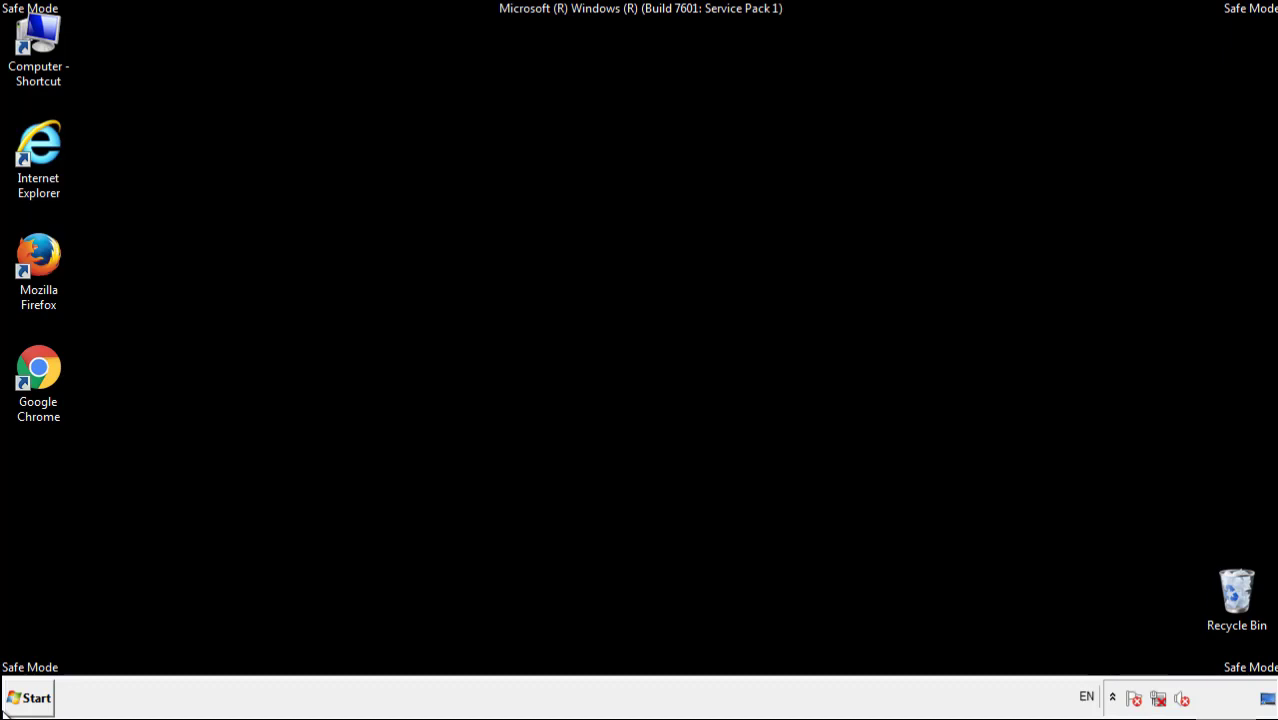
{"action": "double_click", "coordinate": [49, 248]}
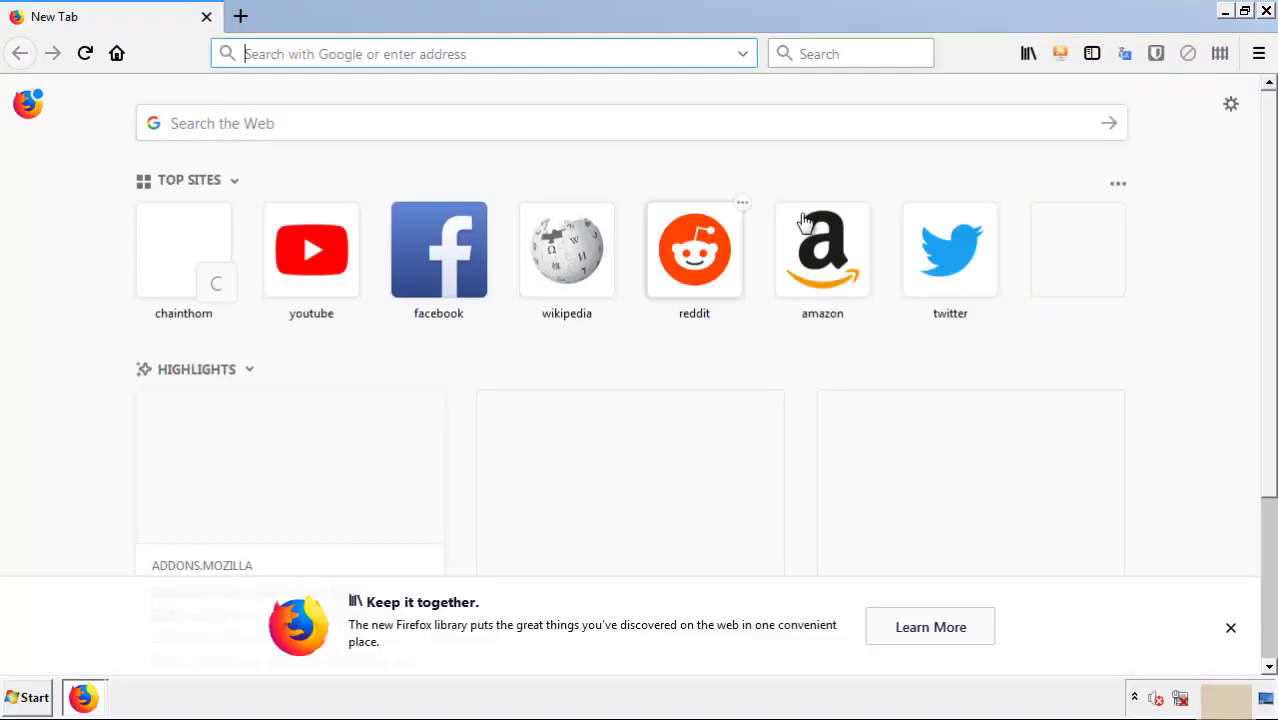
Remove the Search Mine extension in Firefox's Add-ons Manager and close Firefox.
{"action": "left_click", "coordinate": [1258, 53]}
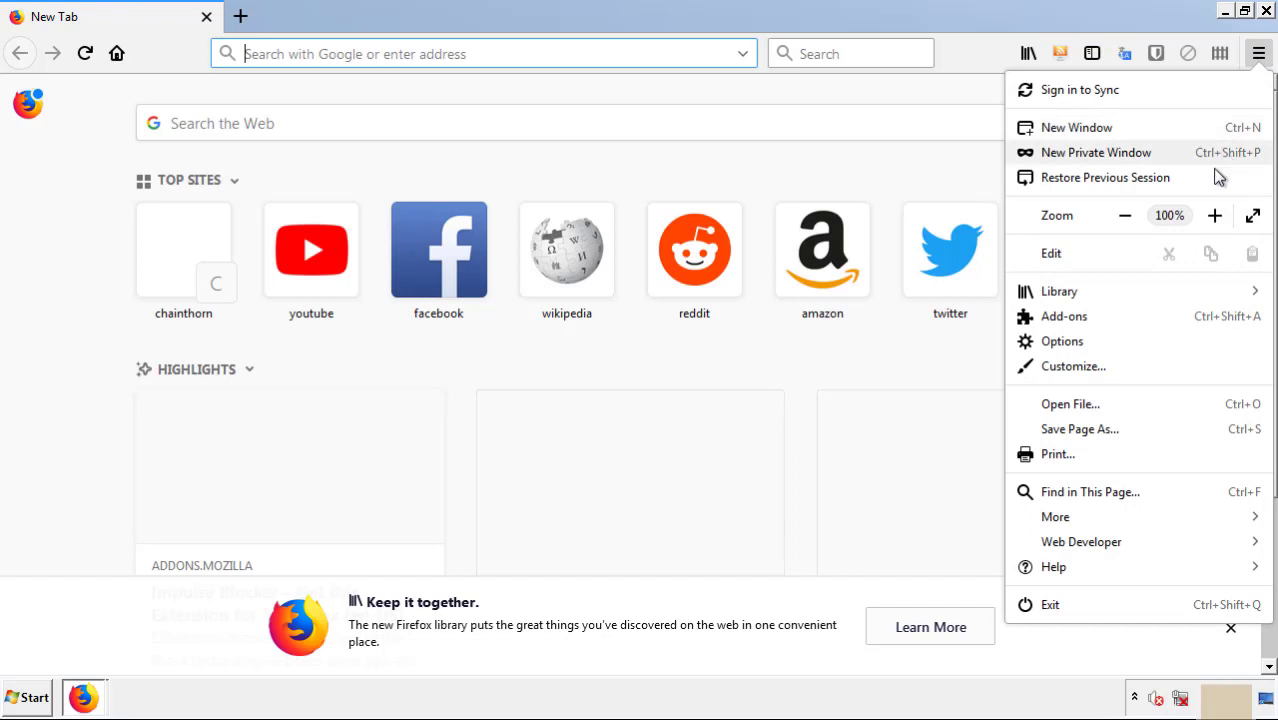
{"action": "left_click", "coordinate": [1179, 324]}
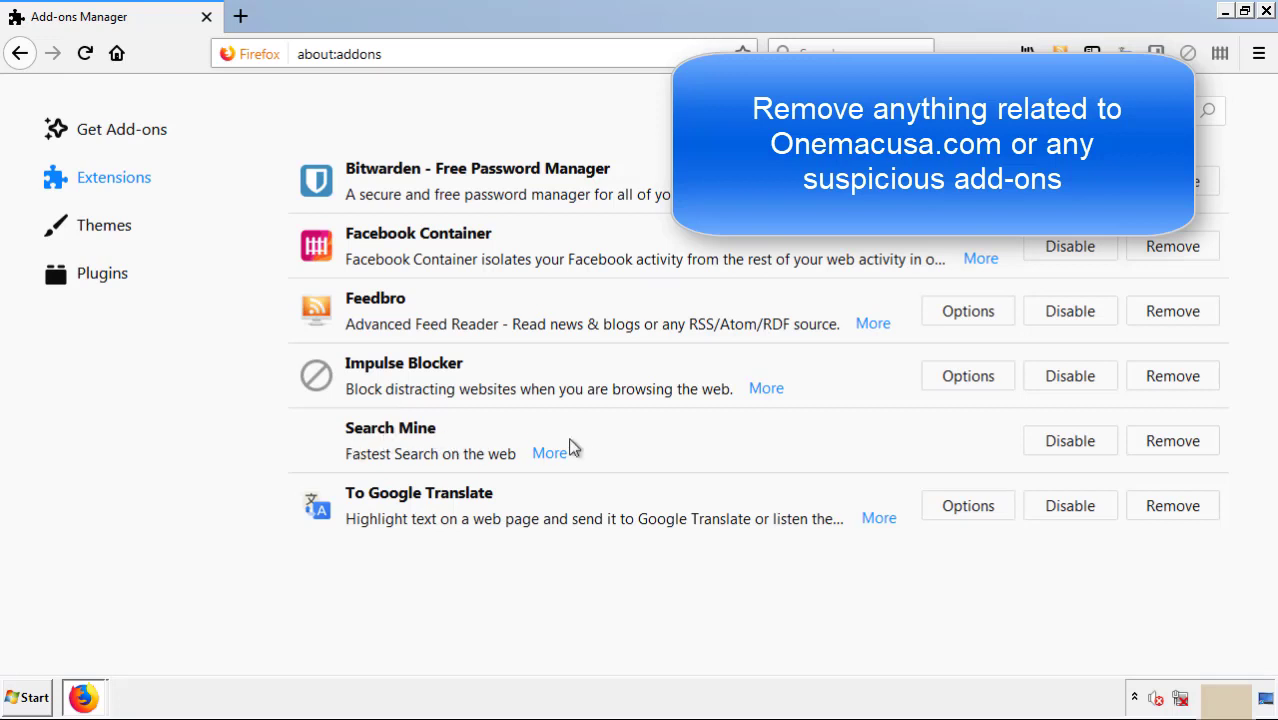
{"action": "left_click", "coordinate": [1168, 445]}
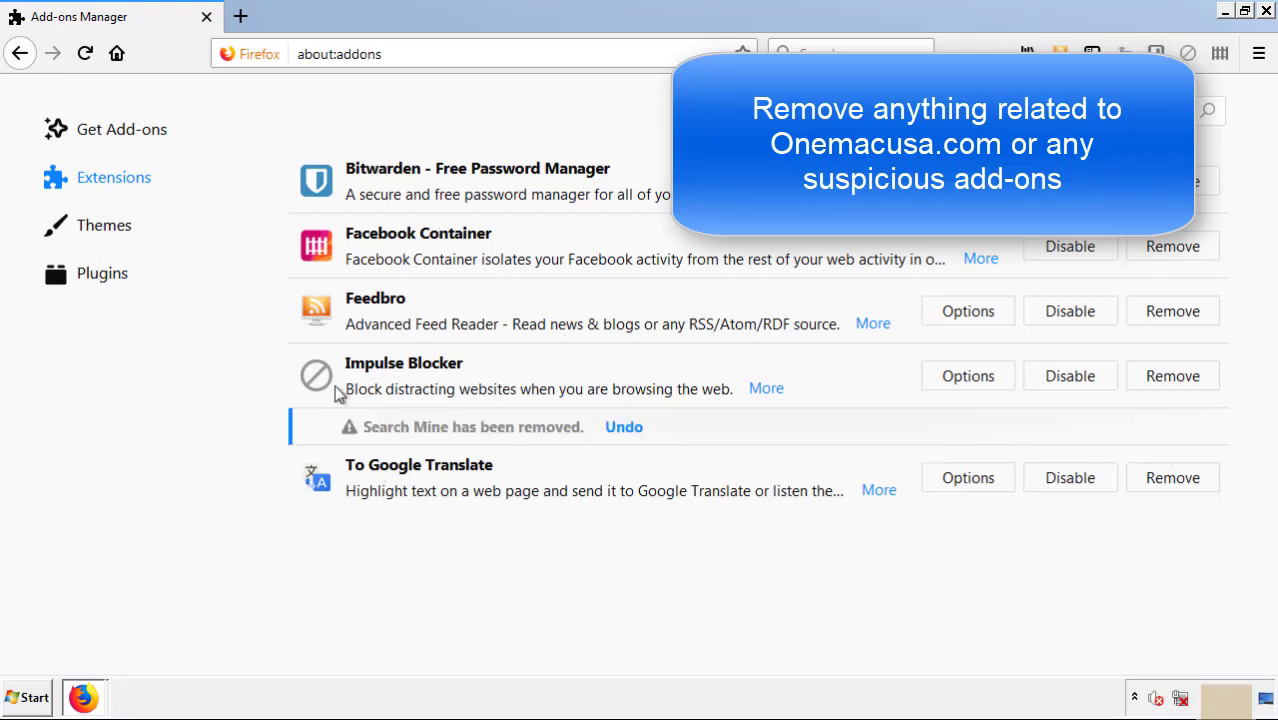
{"action": "left_click", "coordinate": [1266, 12]}
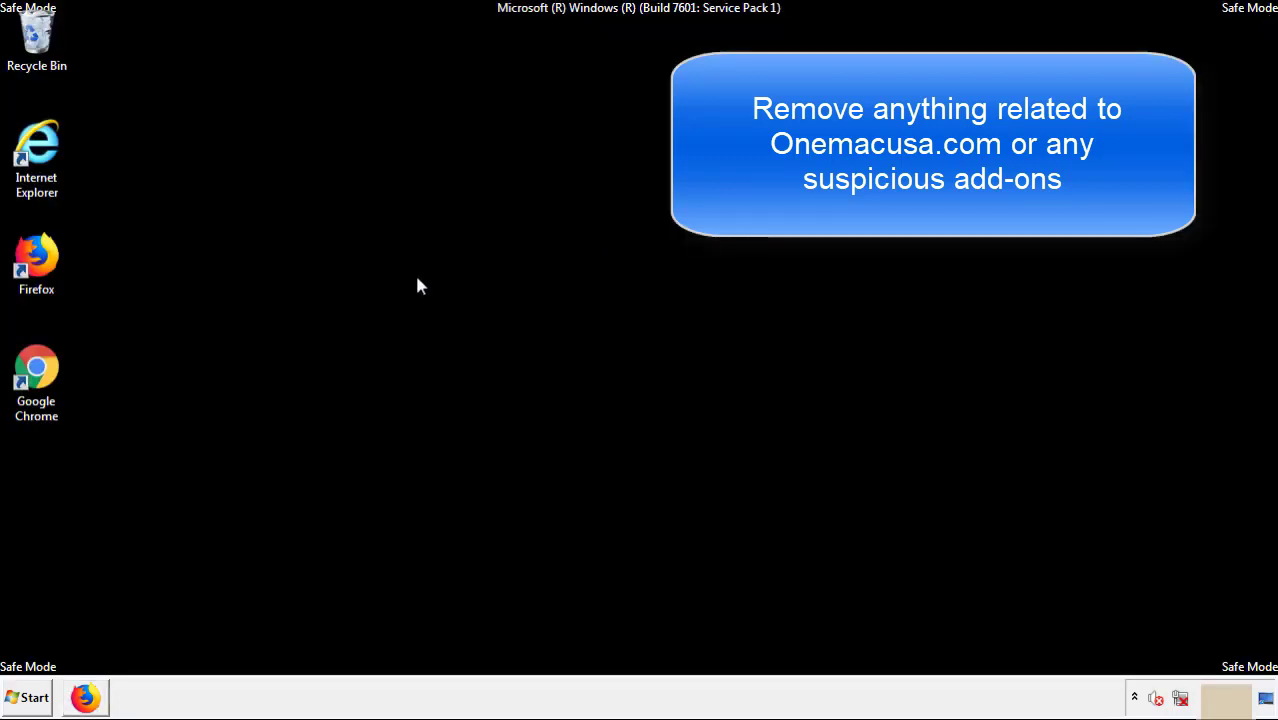
Launch Chrome and go to its Extensions page via More tools.
{"action": "double_click", "coordinate": [35, 388]}
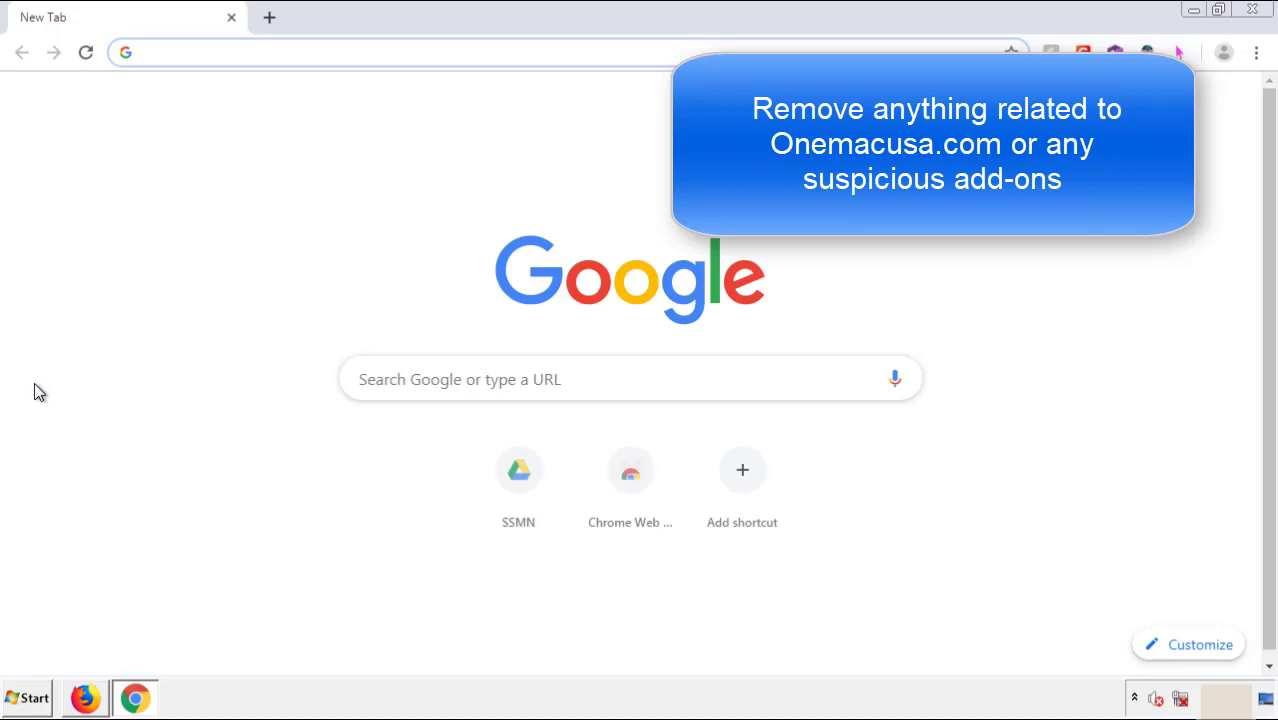
{"action": "left_click", "coordinate": [1256, 52]}
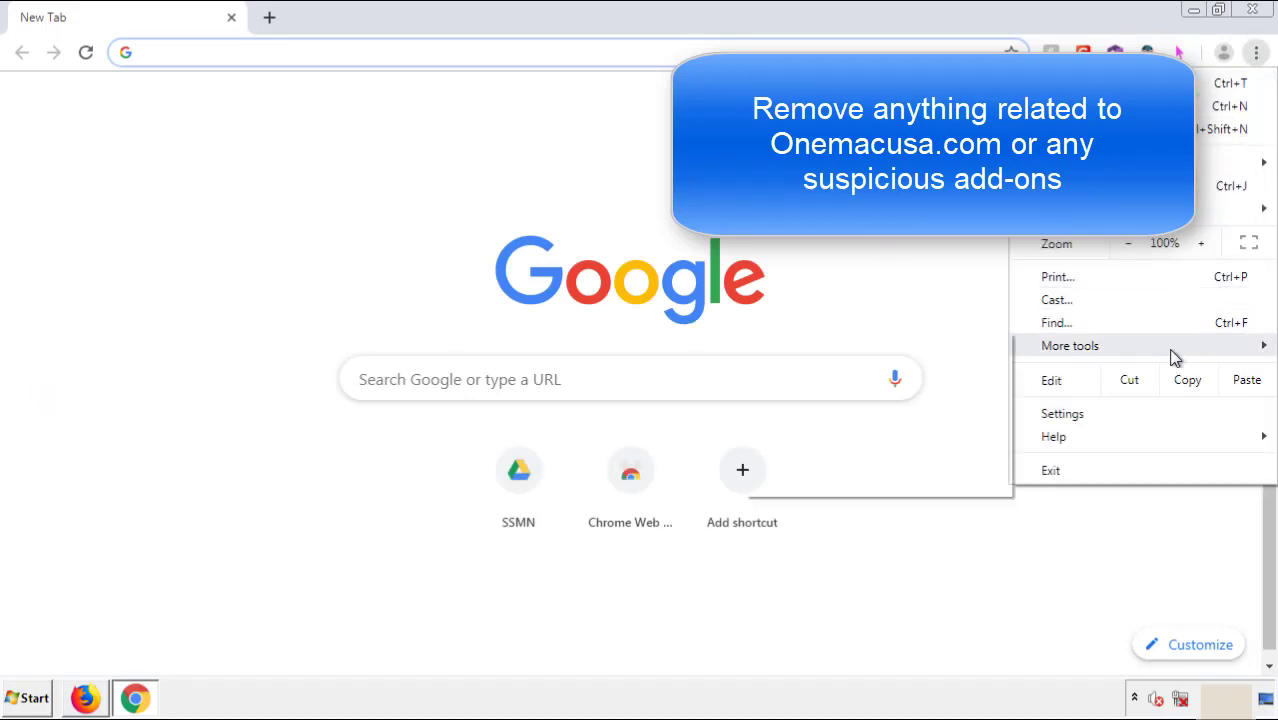
{"action": "mouse_move", "coordinate": [1147, 351]}
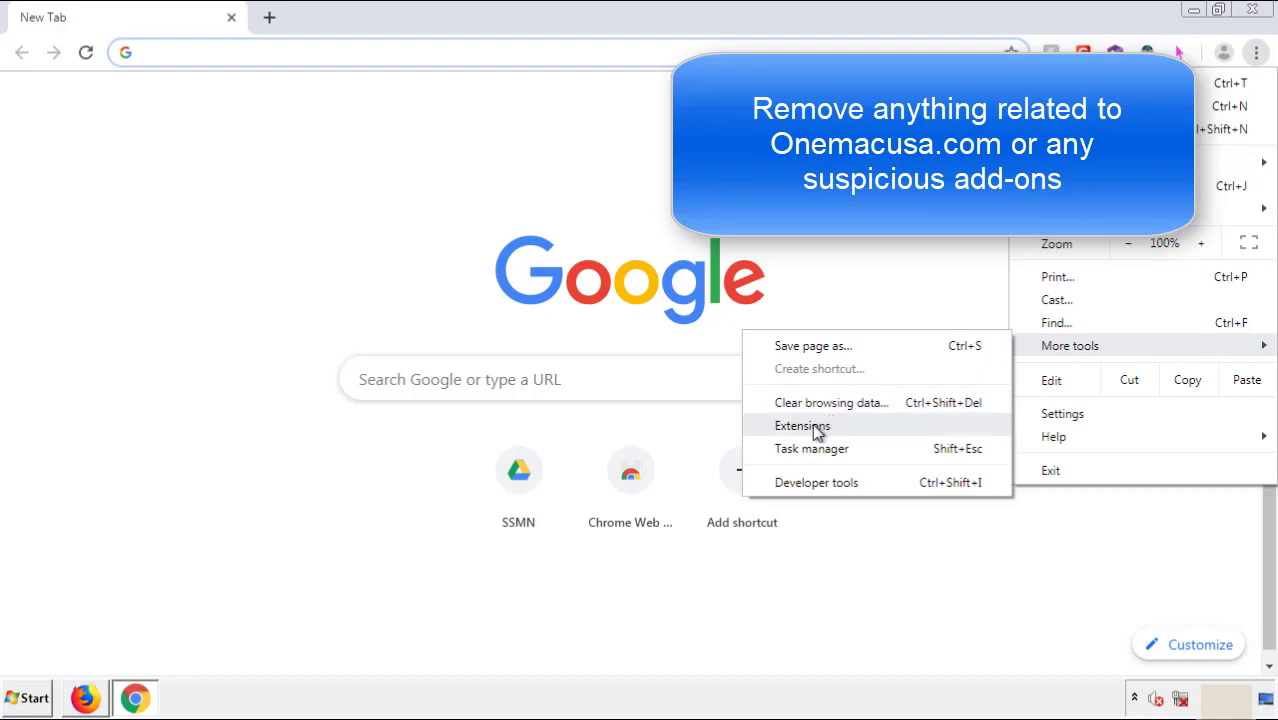
{"action": "left_click", "coordinate": [824, 425]}
Remove the Search Mine extension from Chrome and bring up the Start menu.
{"action": "scroll", "coordinate": [362, 334], "scroll_direction": "down", "scroll_amount": 10}
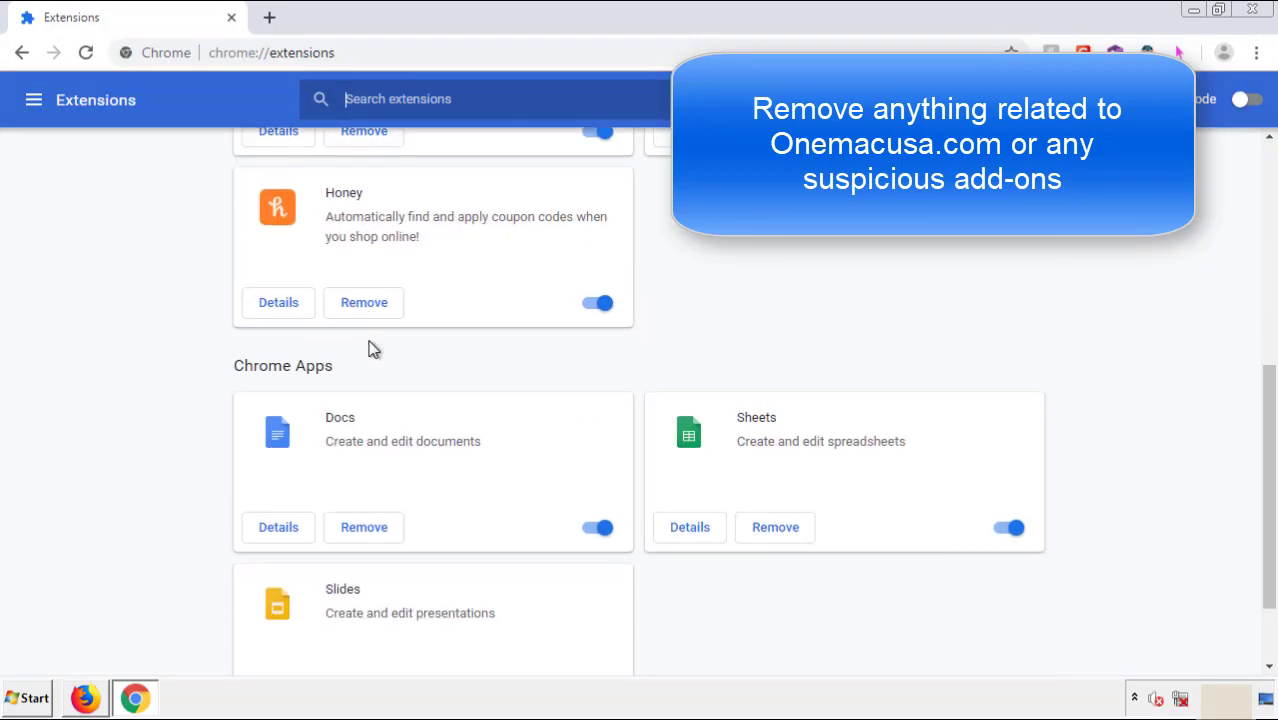
{"action": "scroll", "coordinate": [479, 365], "scroll_direction": "up", "scroll_amount": 10}
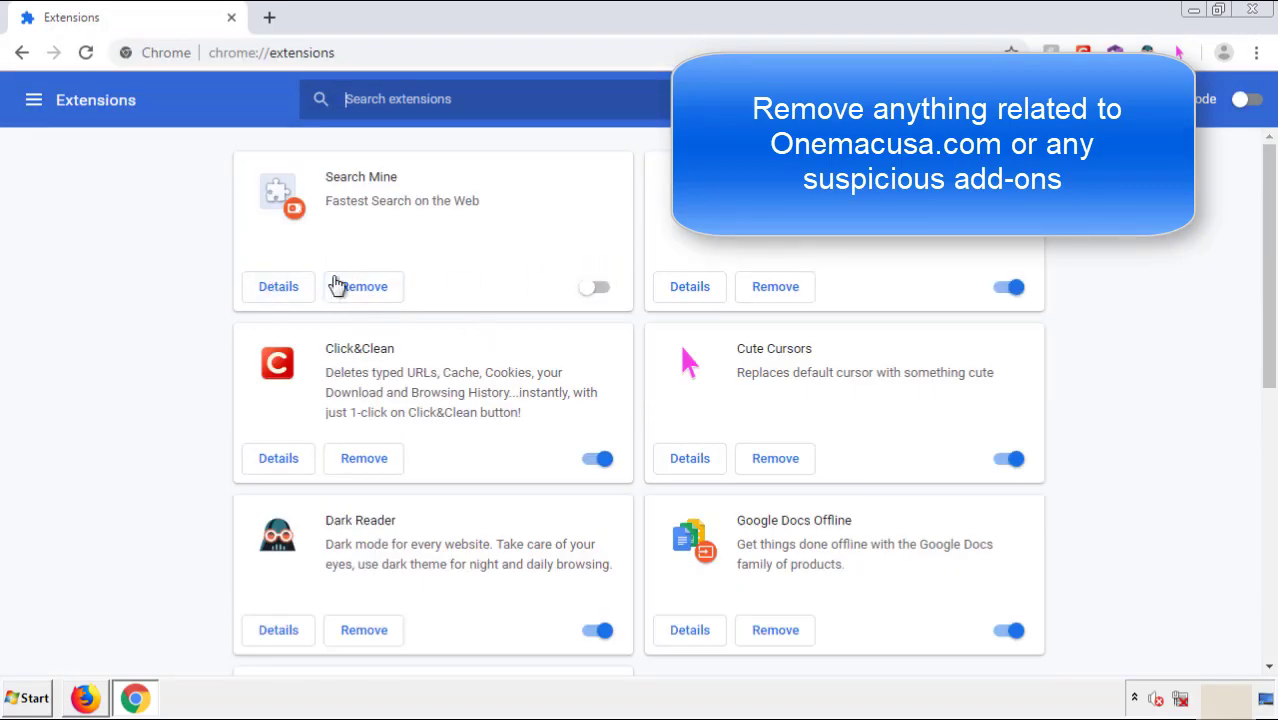
{"action": "left_click", "coordinate": [362, 294]}
{"action": "key", "text": "Return"}
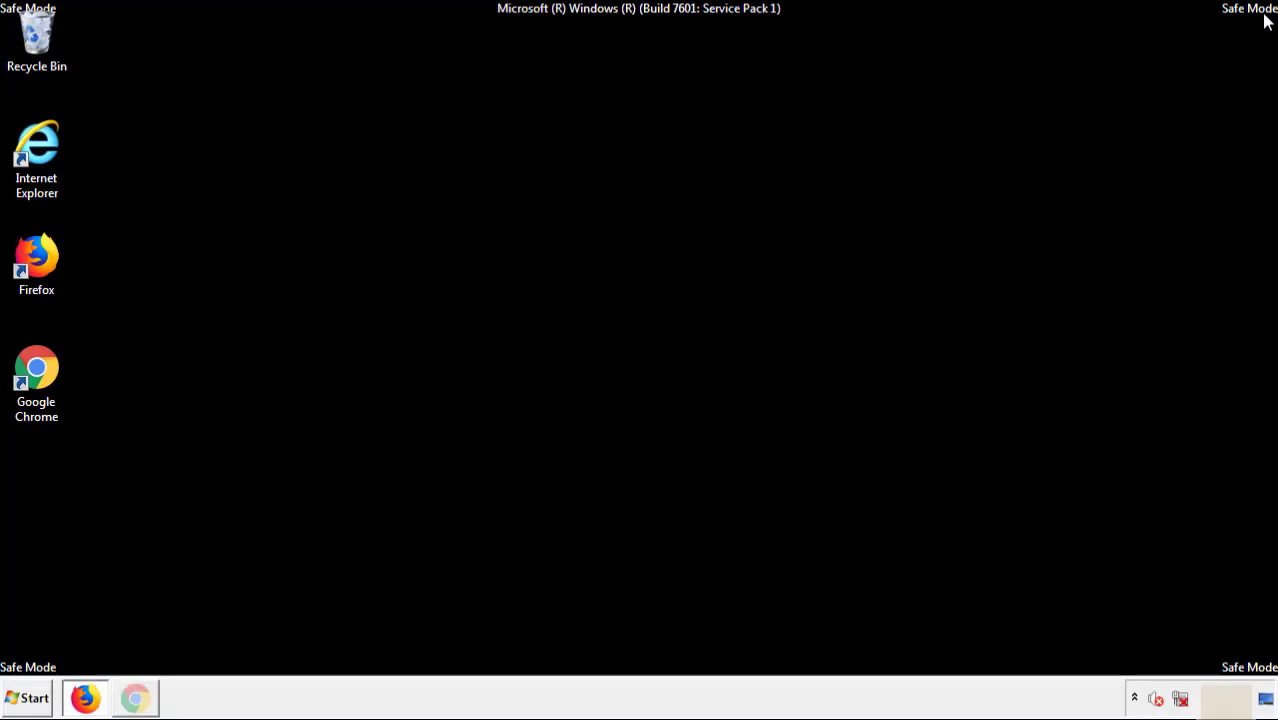
{"action": "left_click", "coordinate": [30, 699]}
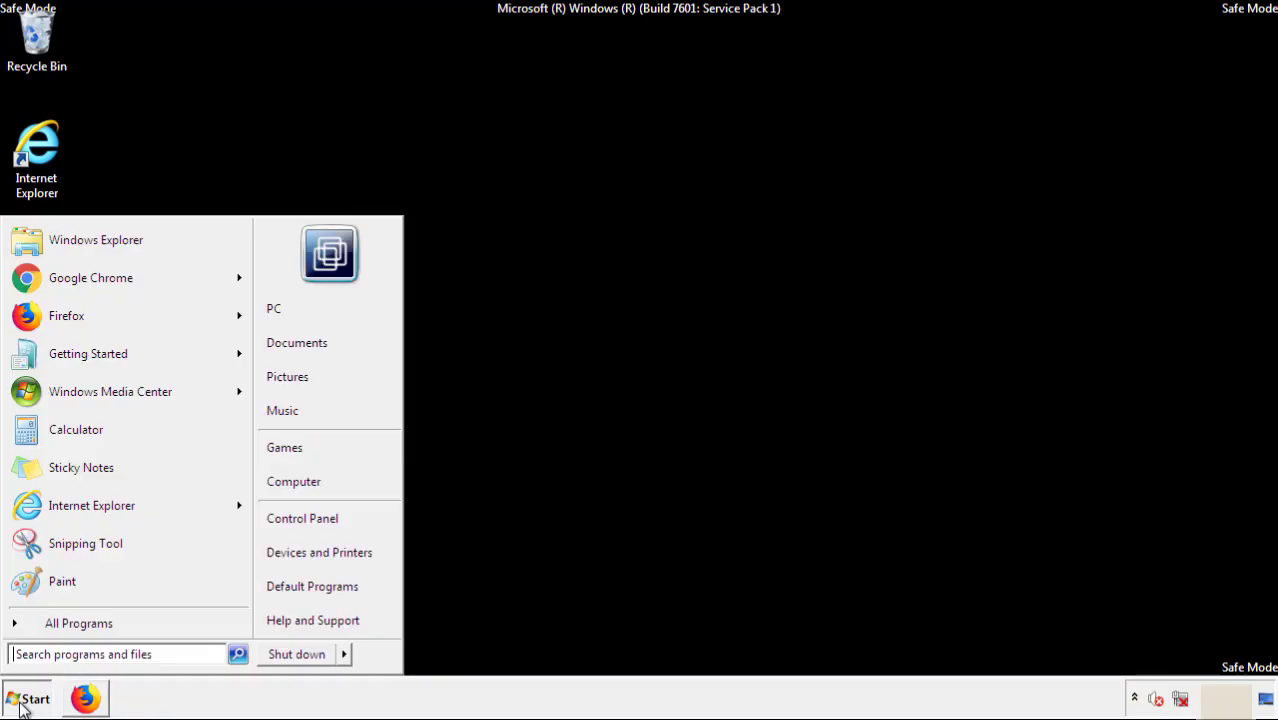